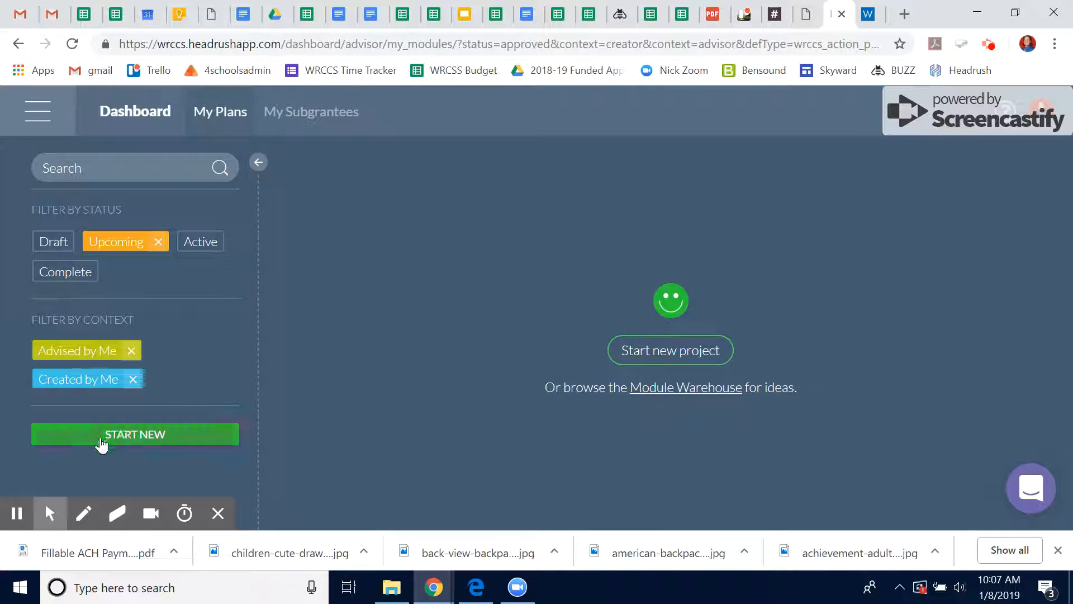
- Start a new action plan from the My Plans dashboard
click(152, 463)
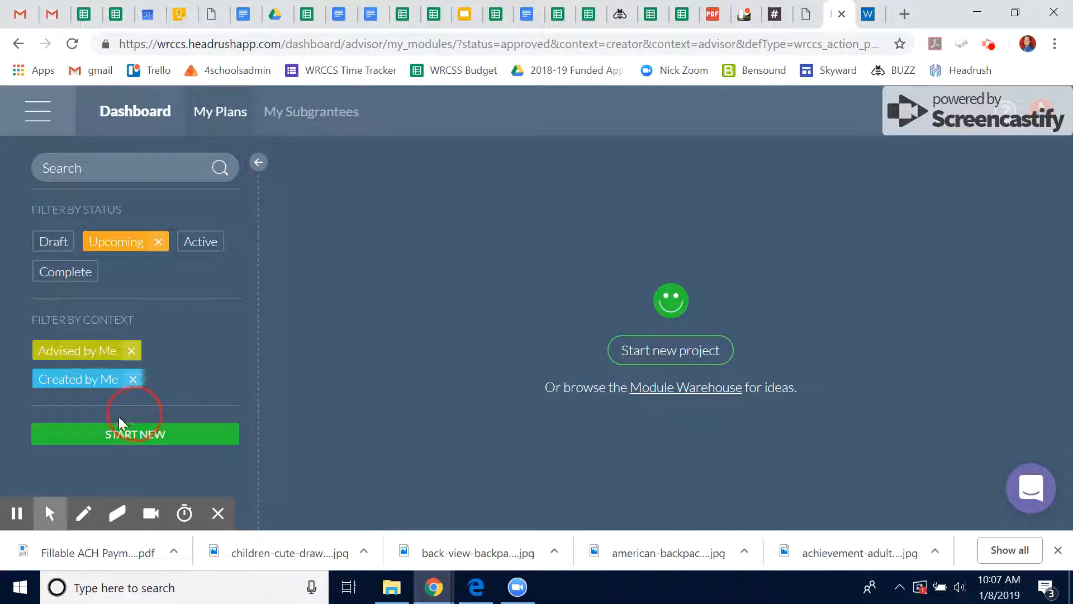
click(140, 457)
click(137, 440)
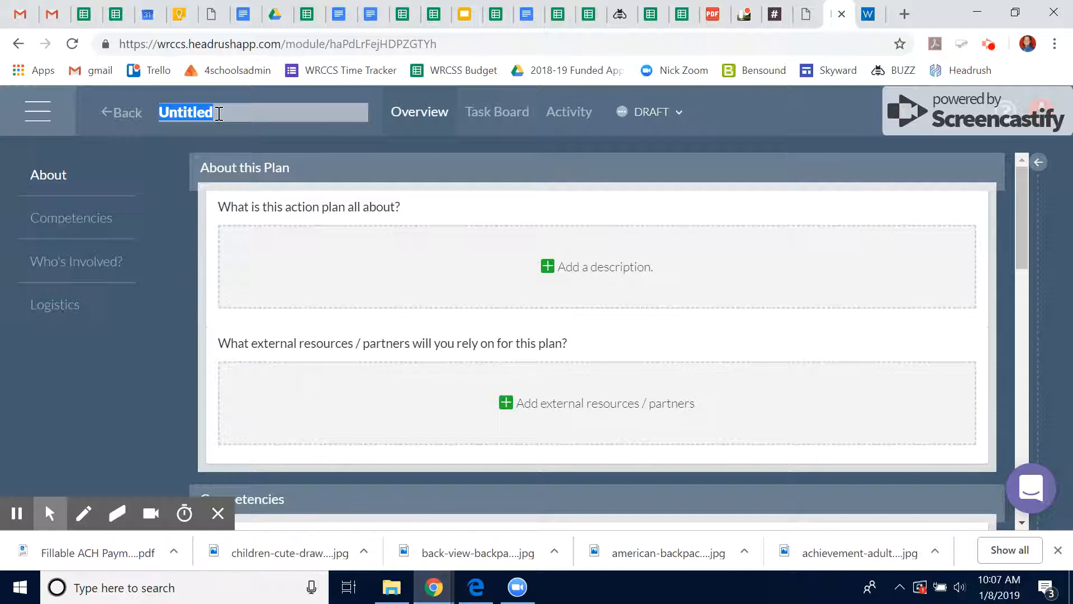
- Replace the untitled plan's title with "School name" marketing plan, keeping School name in quotation marks
key(BackSpace)
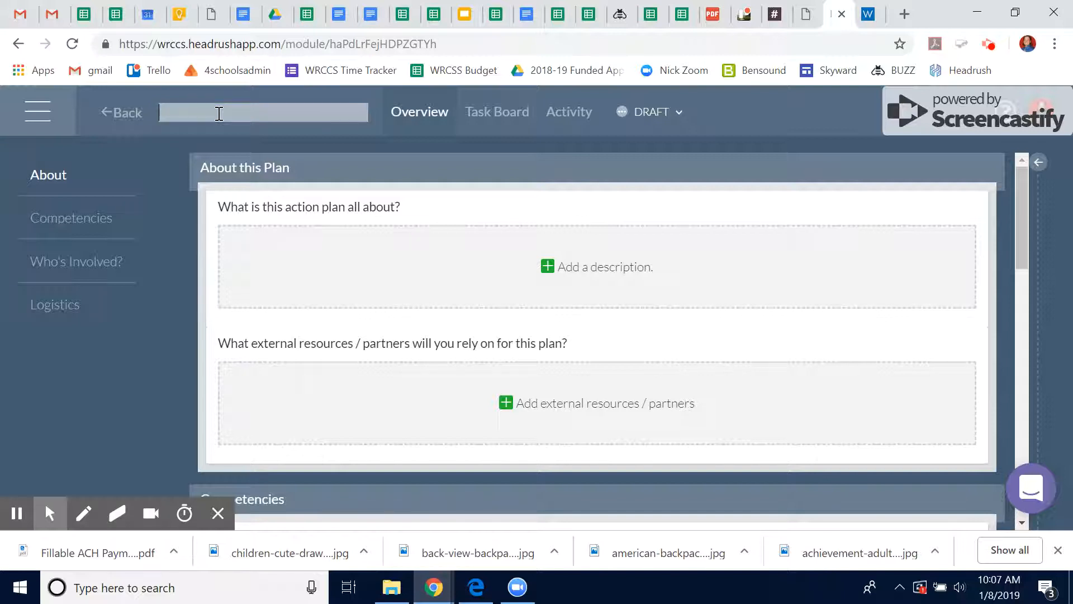
text(School name")
key(Left)
key(Left)
key(Left)
key(Left)
key(Left)
key(Left)
key(Left)
key(Left)
key(Left)
key(Left)
key(Left)
key(Left)
text(")
key(Right)
key(Right)
key(Right)
key(Right)
key(Right)
key(Right)
key(Right)
text(marketing)
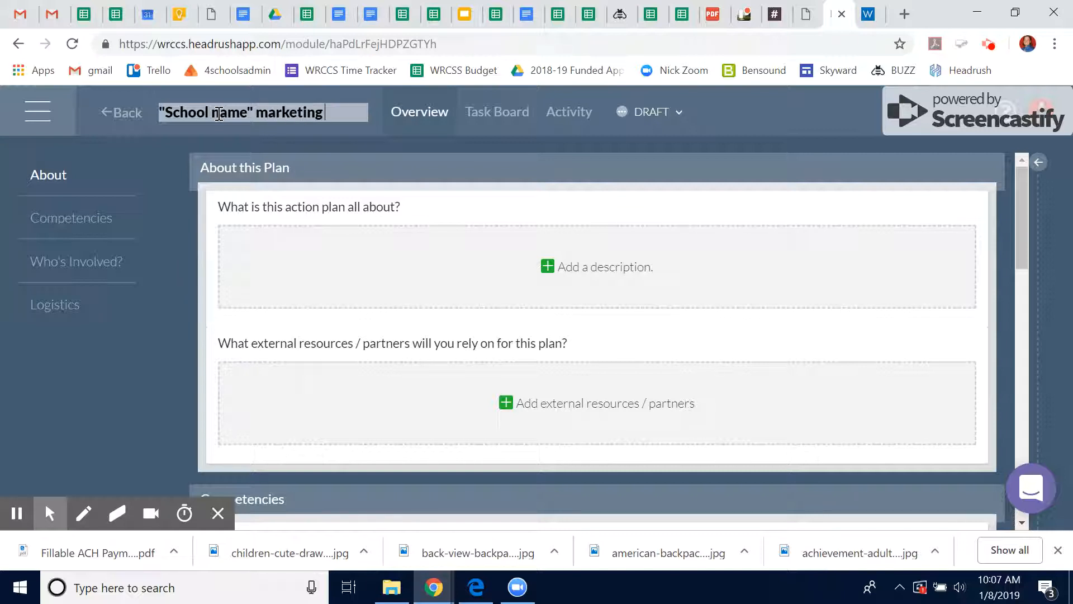
text( plan)
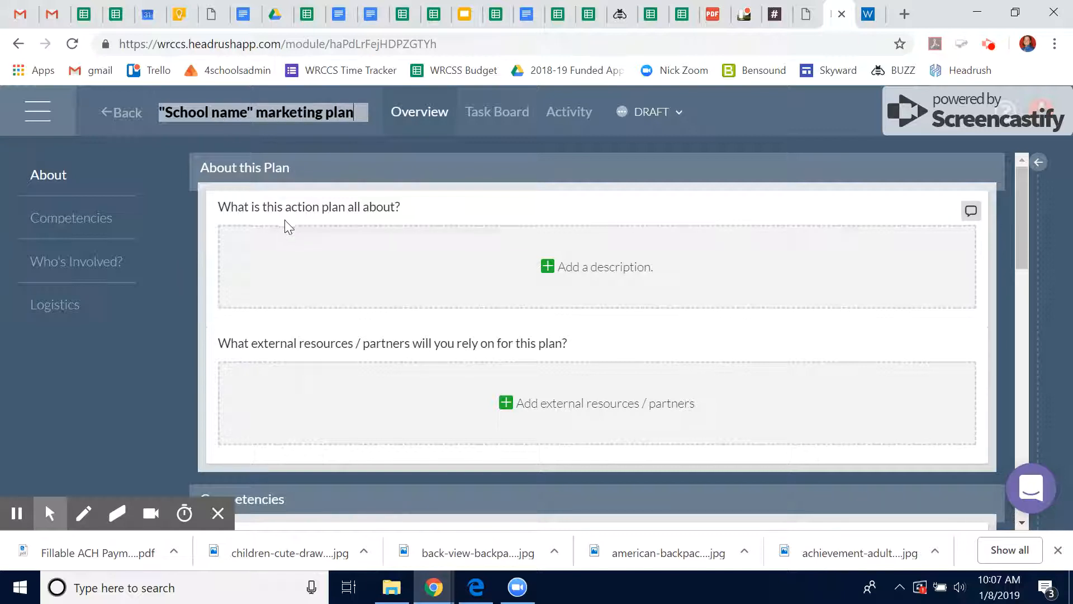
- Enter "describe your ideas" as the description of what the action plan is all about
click(290, 248)
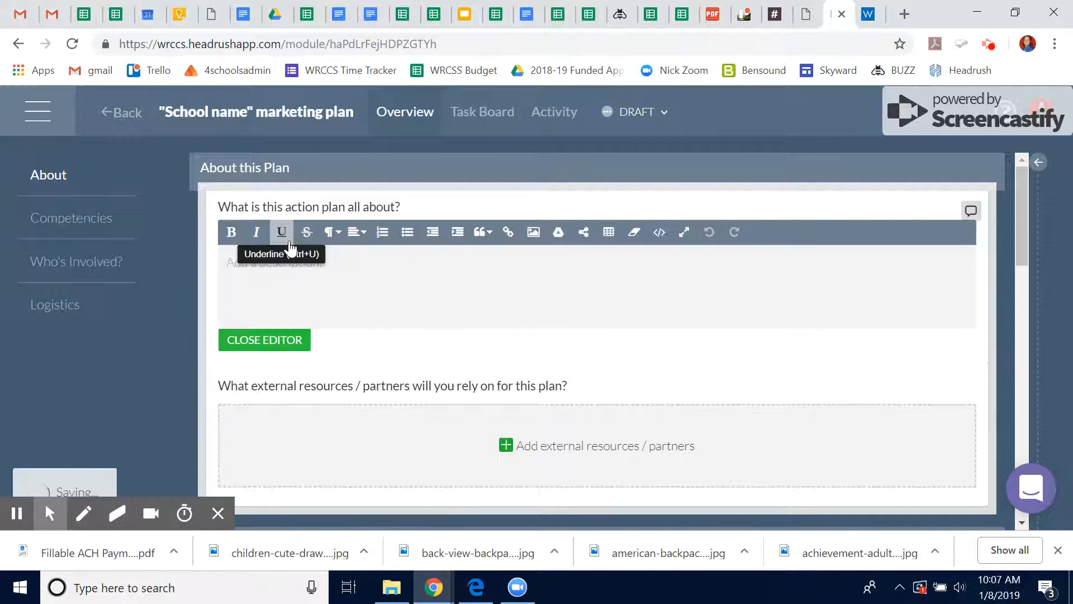
click(326, 286)
text(de)
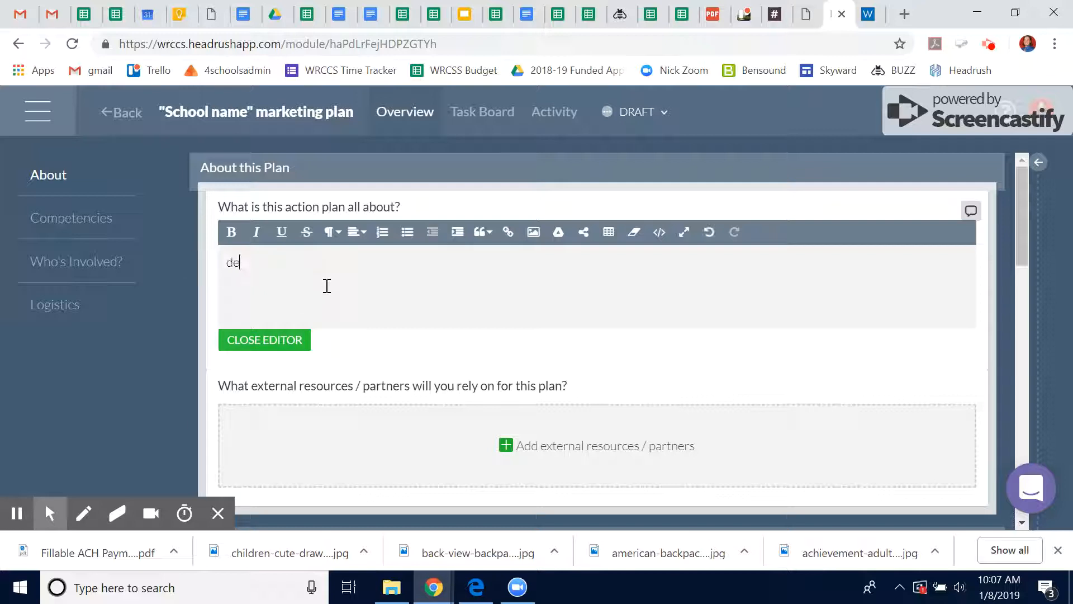
text(scribe your ideas)
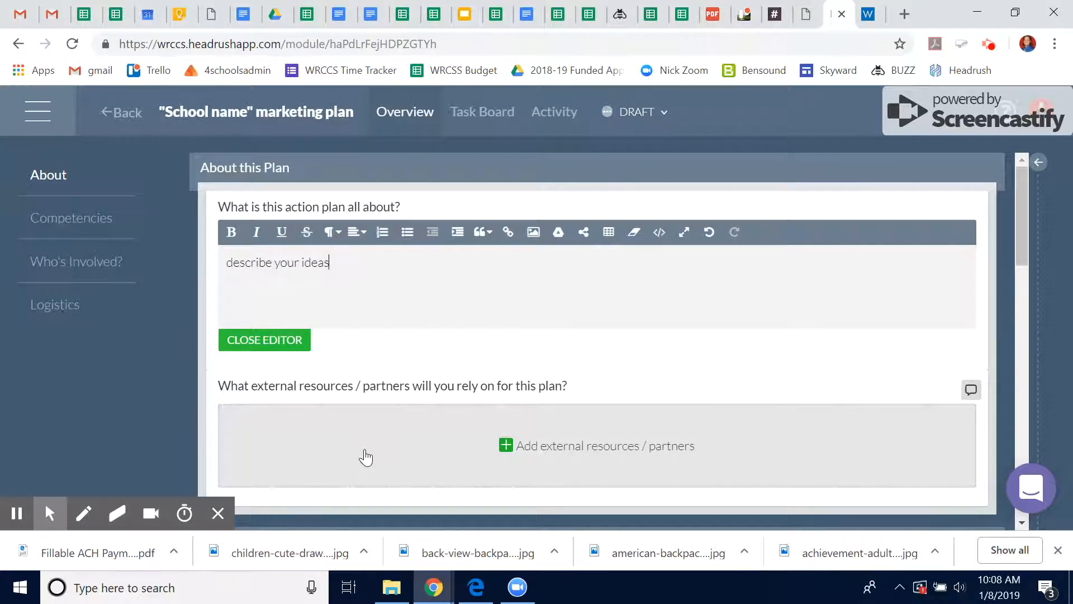
- Enter wrccs.org as an external resource the plan will rely on
click(366, 457)
scroll(434, 439, down, 1)
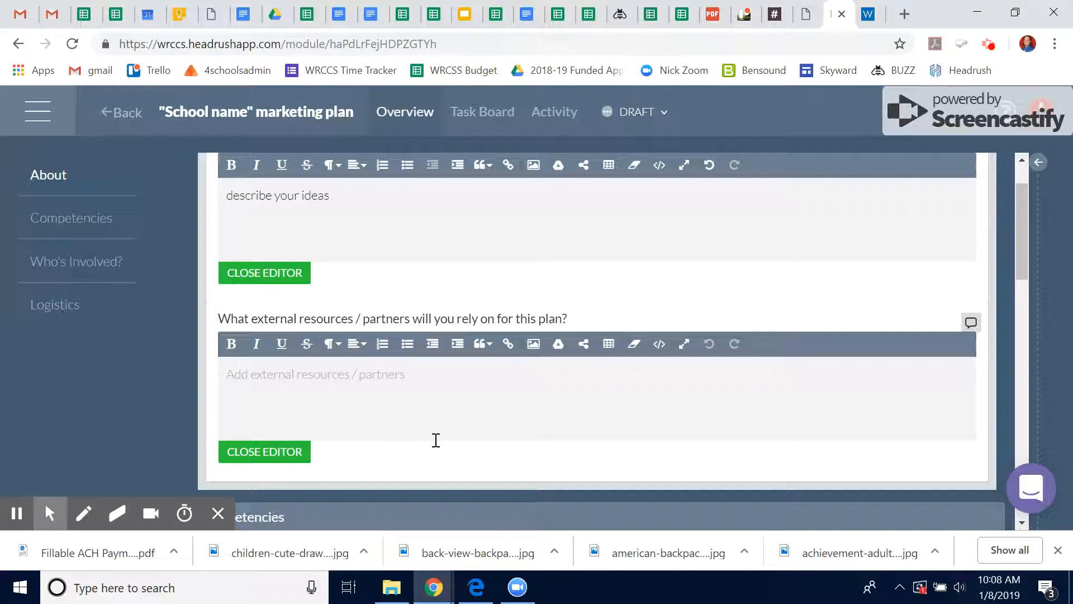
click(307, 383)
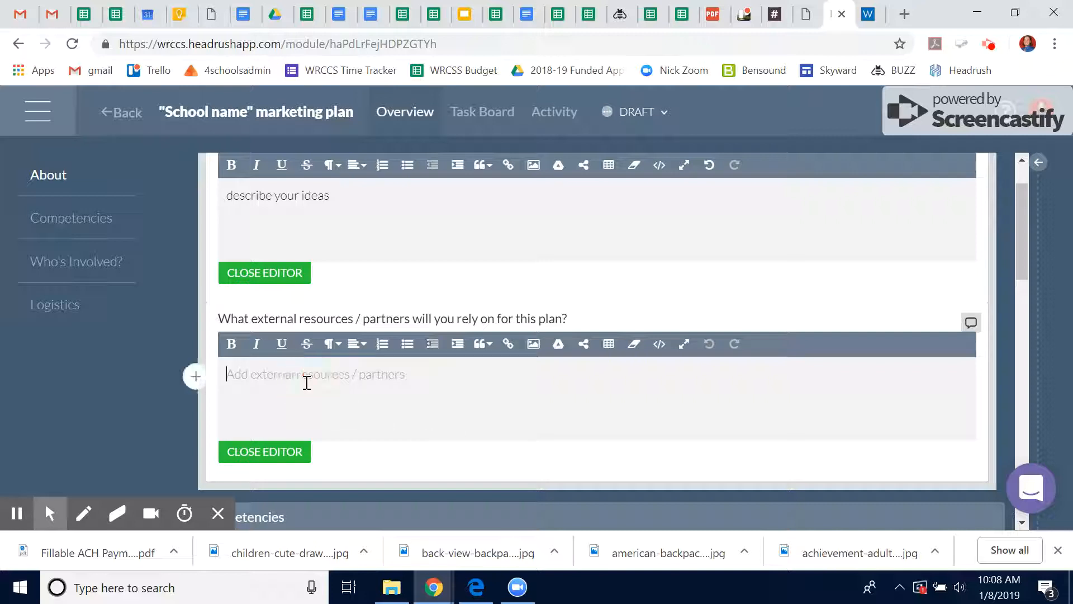
text(wrcc)
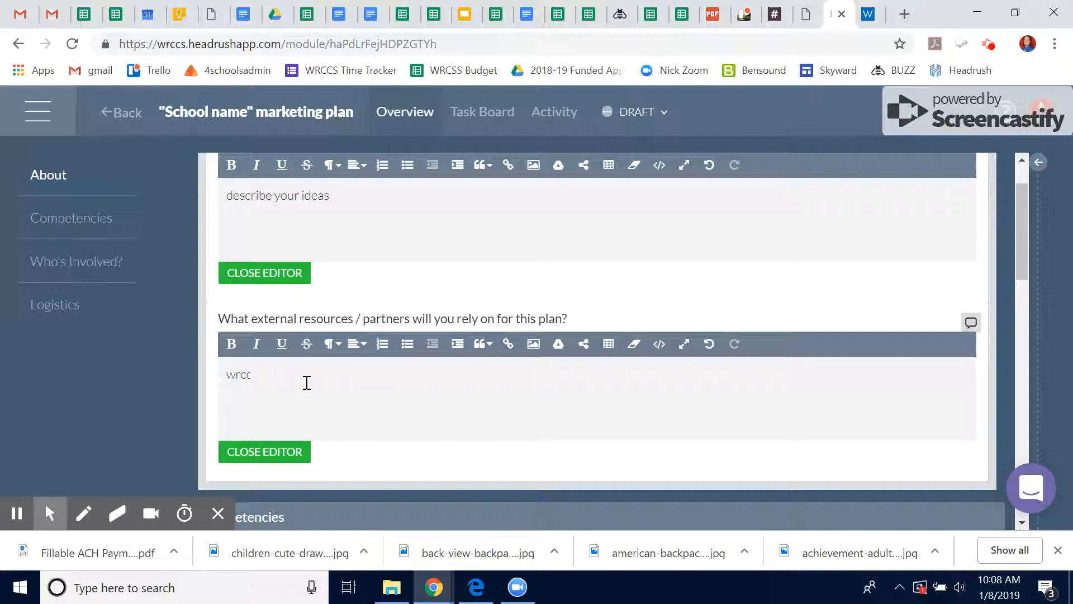
text(s.org)
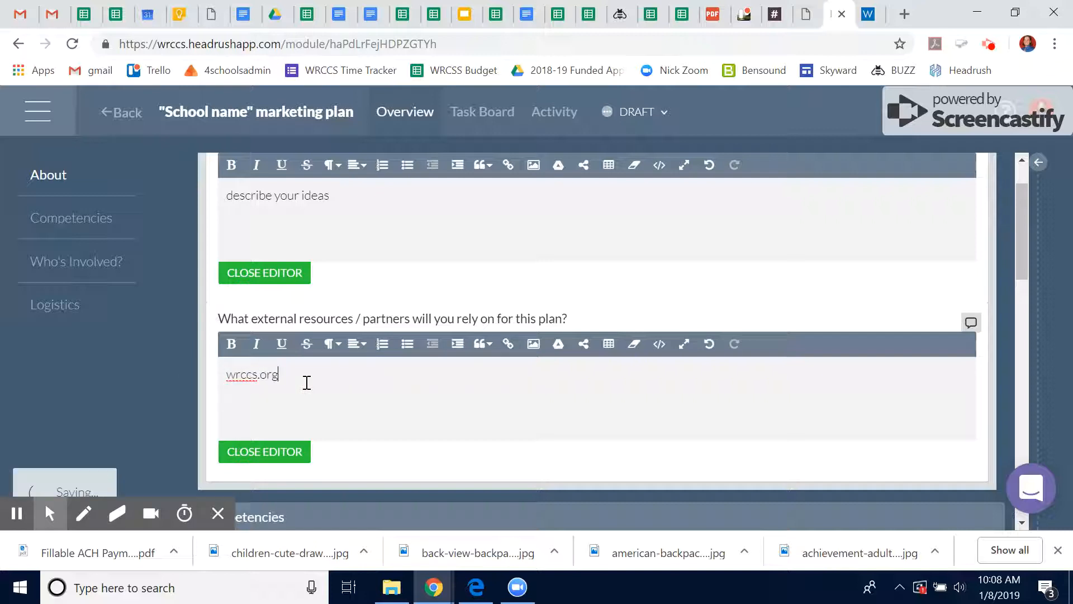
- Turn the wrccs.org text in the external resources answer into a hyperlink to that website
drag(306, 383, 224, 381)
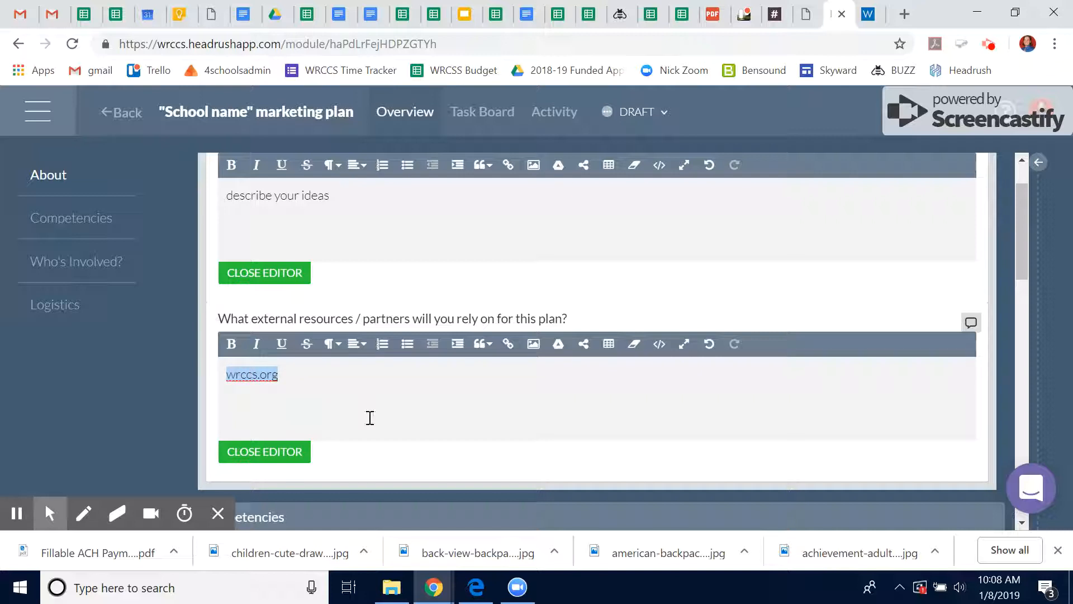
click(508, 344)
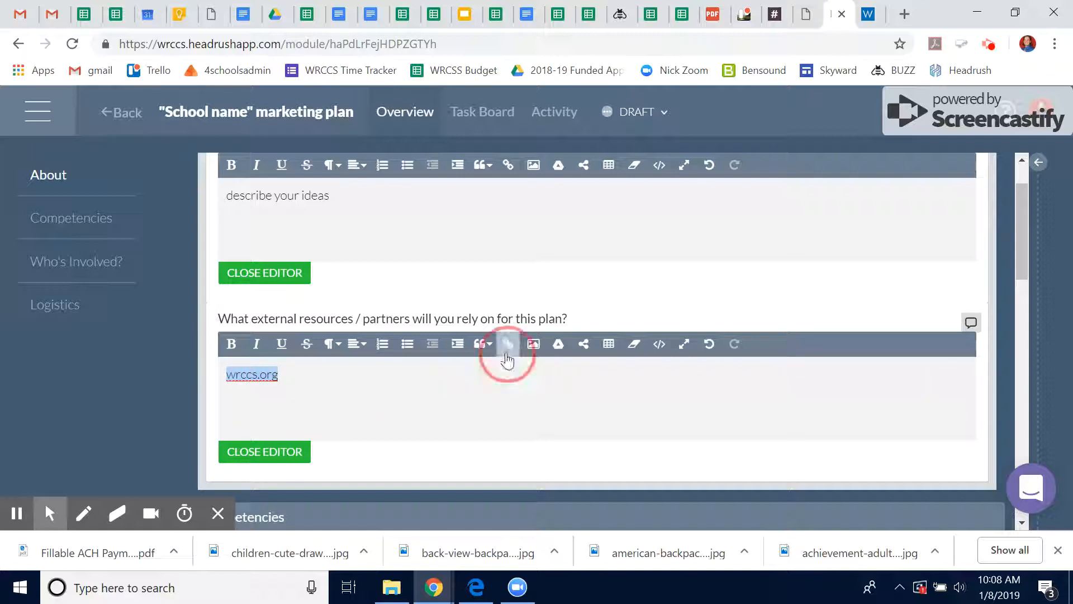
text(wr)
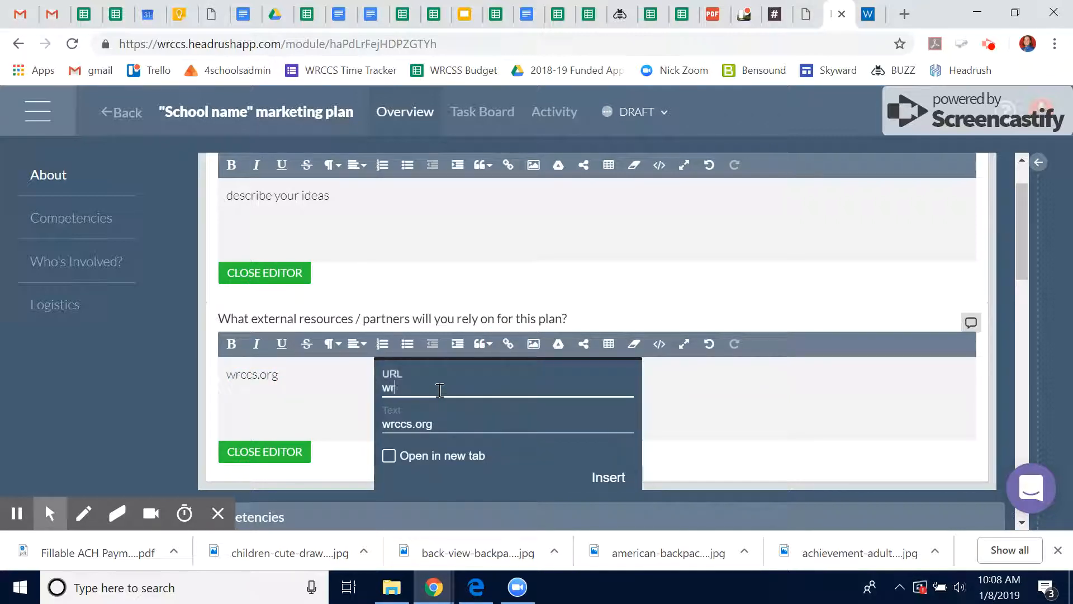
text(css.org)
key(Return)
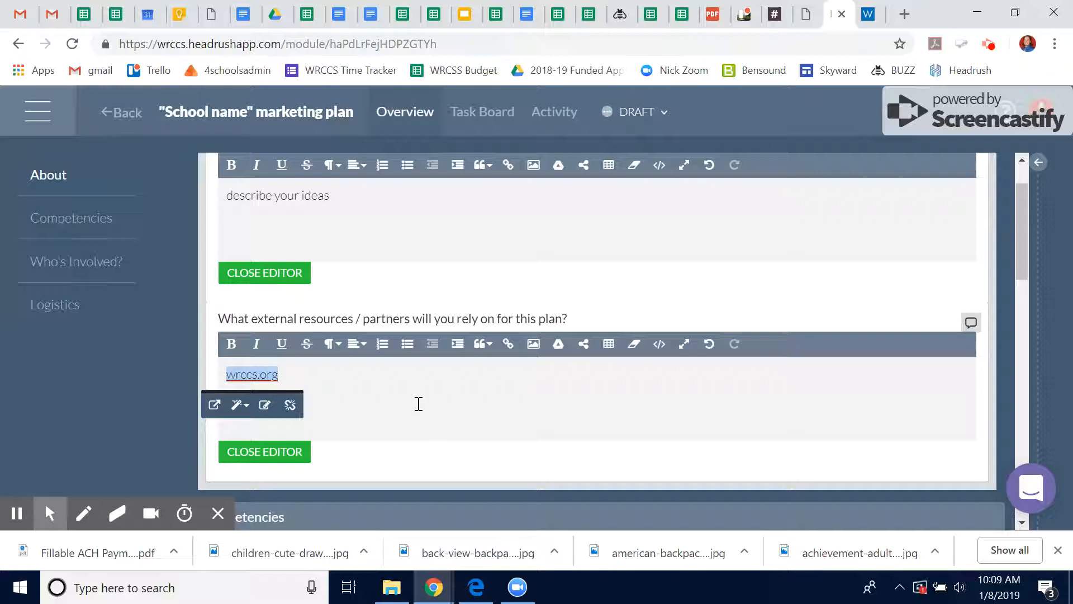
- Search the competency browser for "recruit" and add competency Gov.Bus.1 on communications and marketing to the plan
drag(1021, 219, 1025, 299)
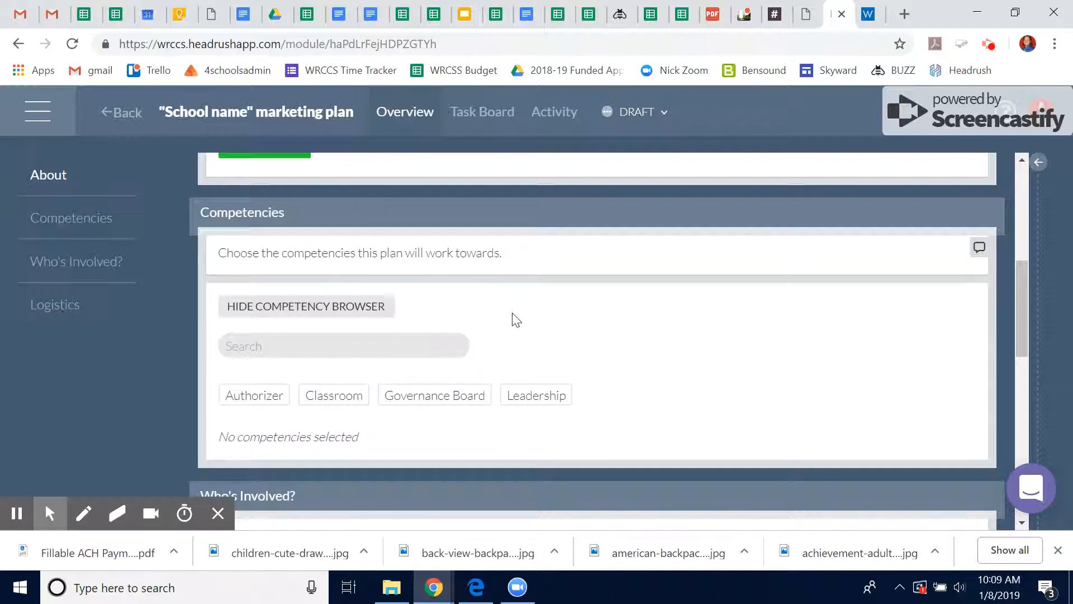
drag(1018, 286, 1004, 189)
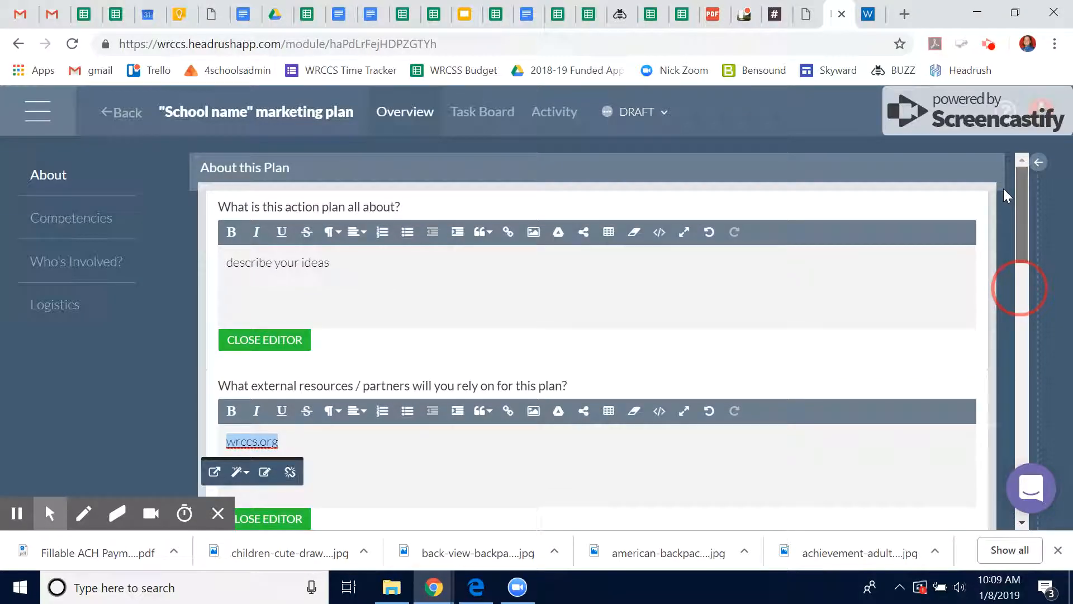
drag(1004, 189, 1030, 314)
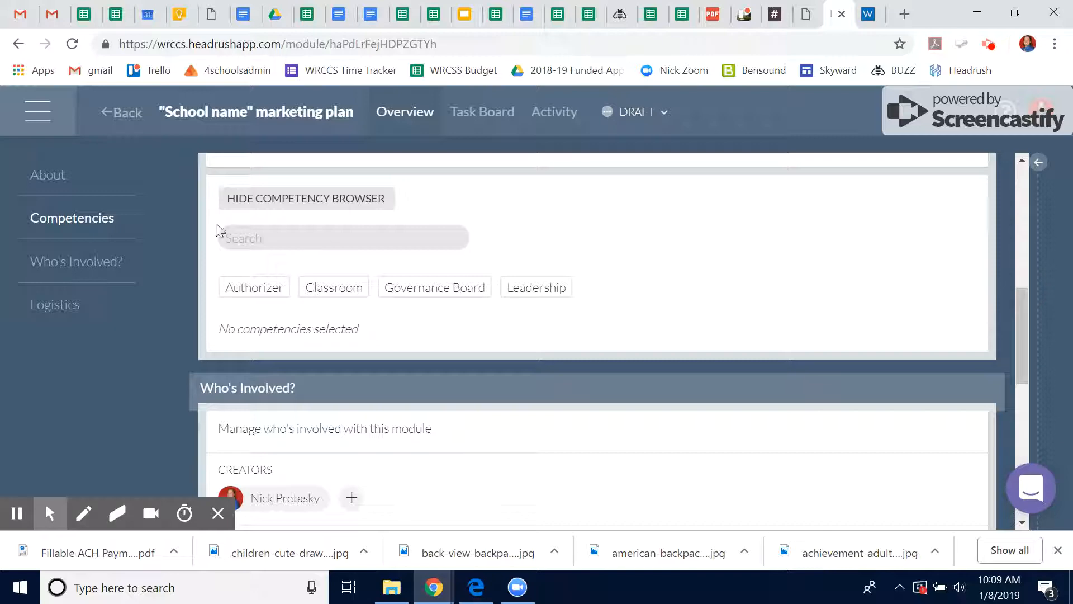
click(358, 243)
text(recruit)
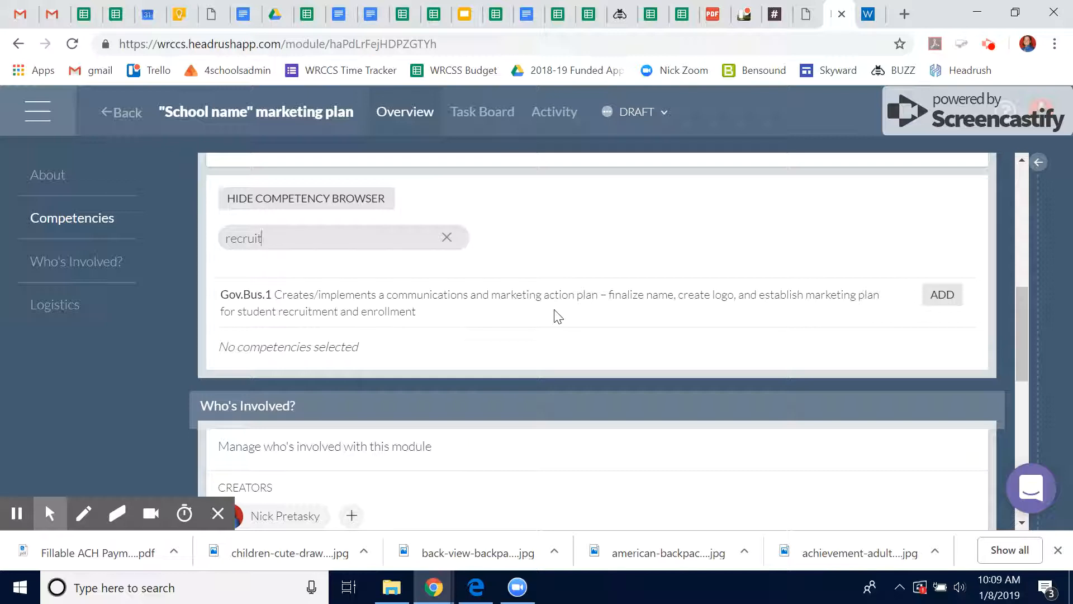
click(941, 296)
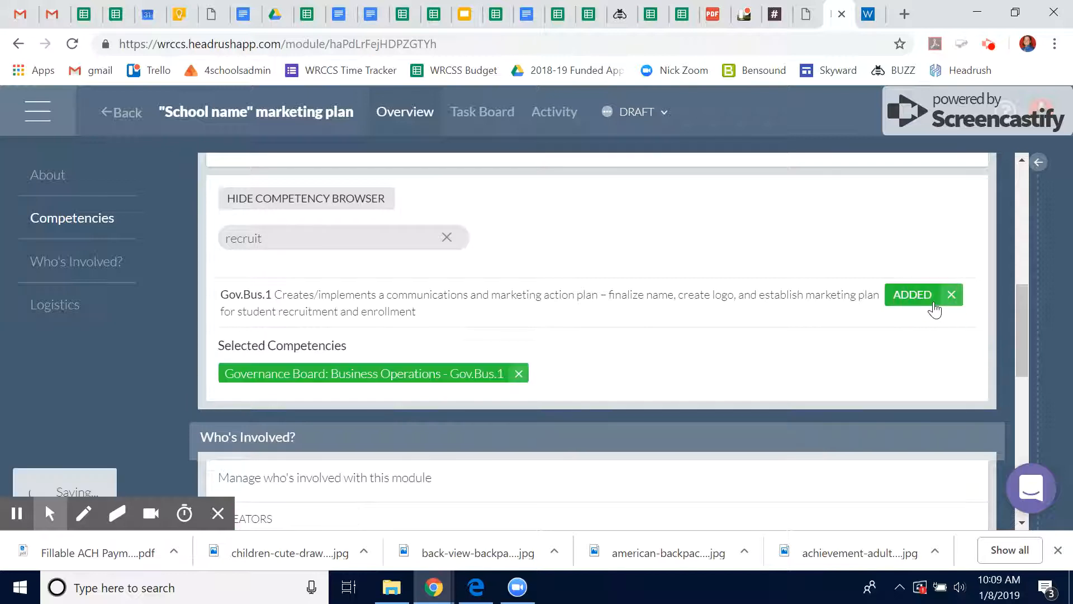
- Extend the competency search to "recruitment", then clear the search text
click(277, 240)
text(ment)
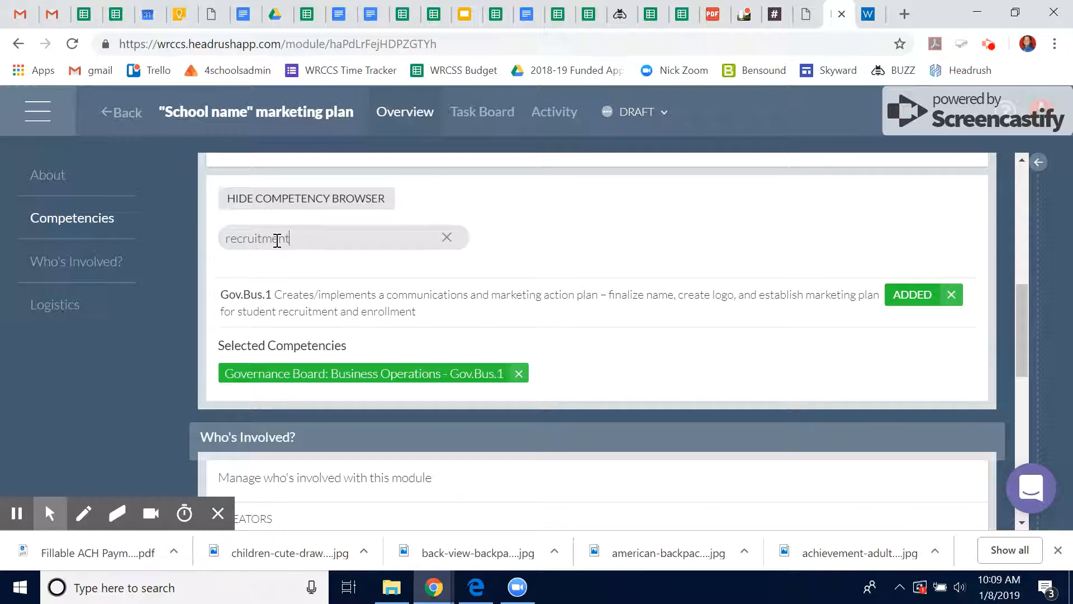
key(BackSpace)
key(BackSpace)
key(BackSpace)
key(BackSpace)
key(BackSpace)
key(BackSpace)
key(BackSpace)
key(BackSpace)
key(BackSpace)
key(BackSpace)
key(BackSpace)
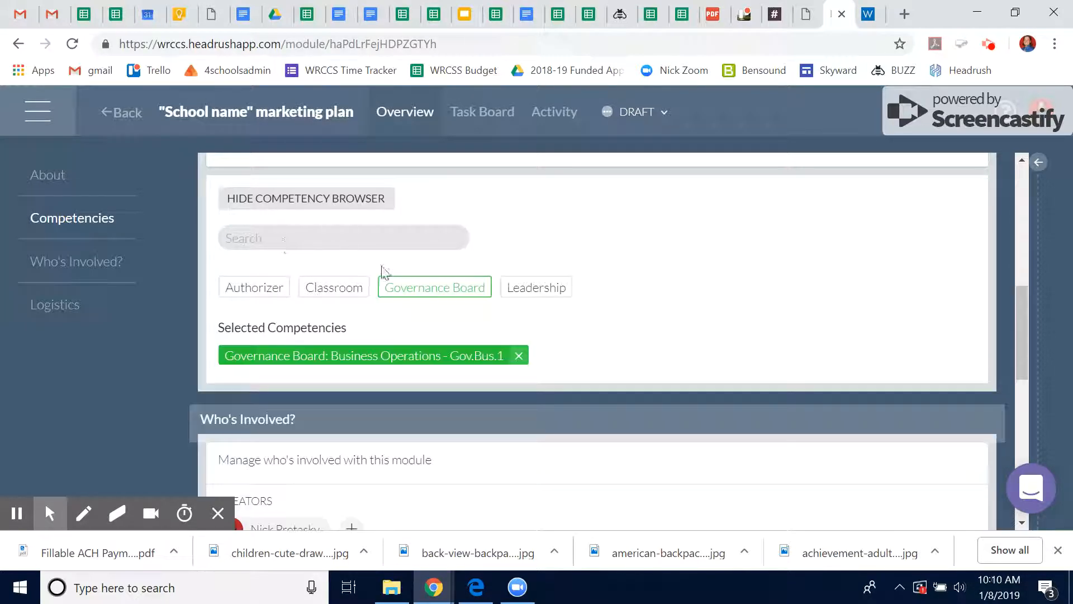
- Browse the Authorizer Strategic Planning and Leadership Community Engagement competencies, returning to the top-level categories
click(273, 298)
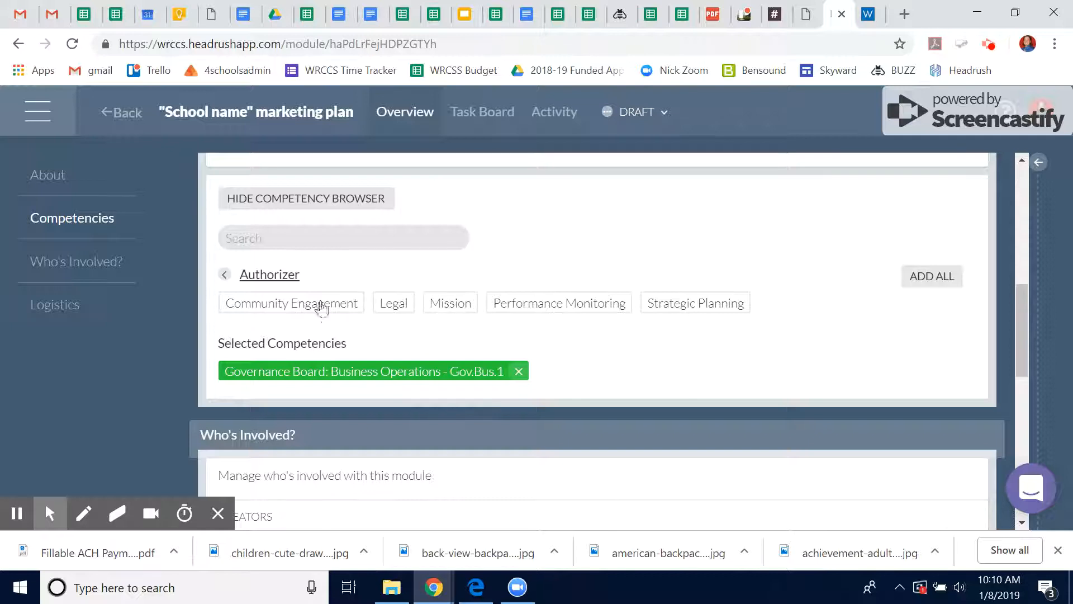
click(657, 302)
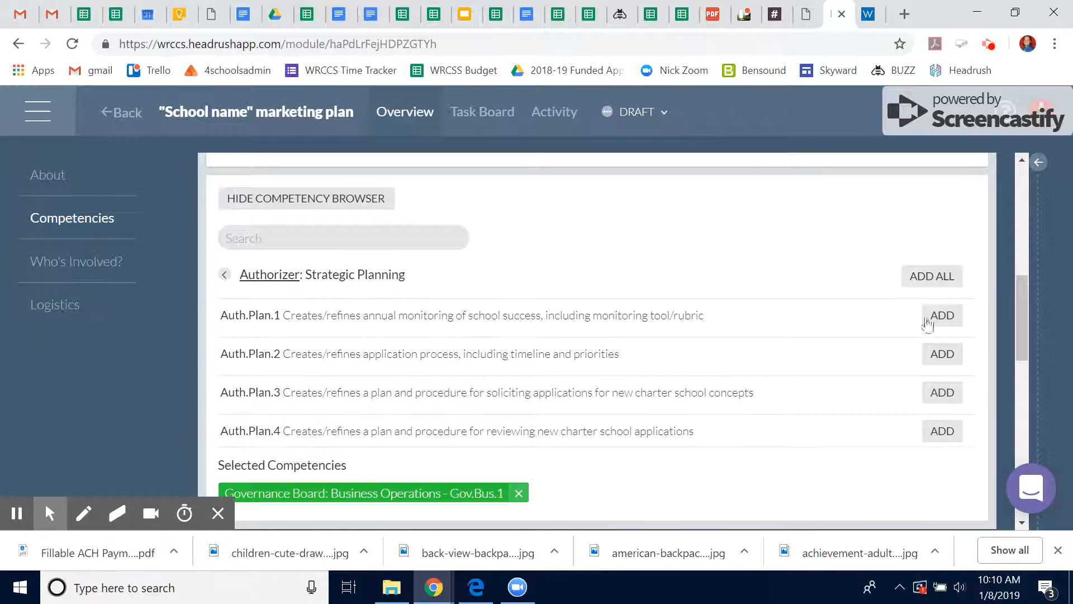
click(224, 274)
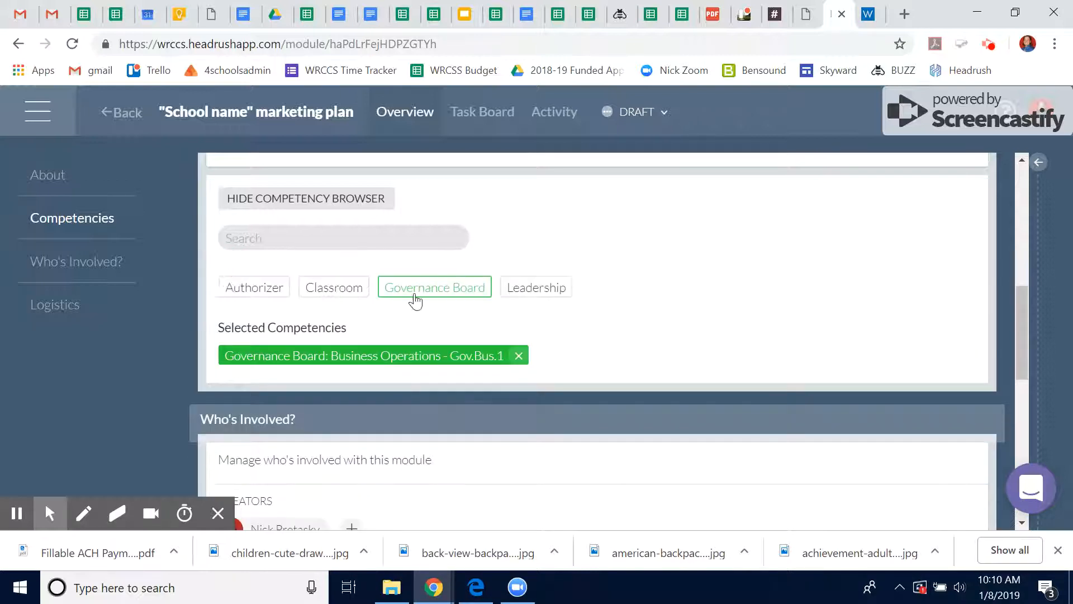
click(541, 291)
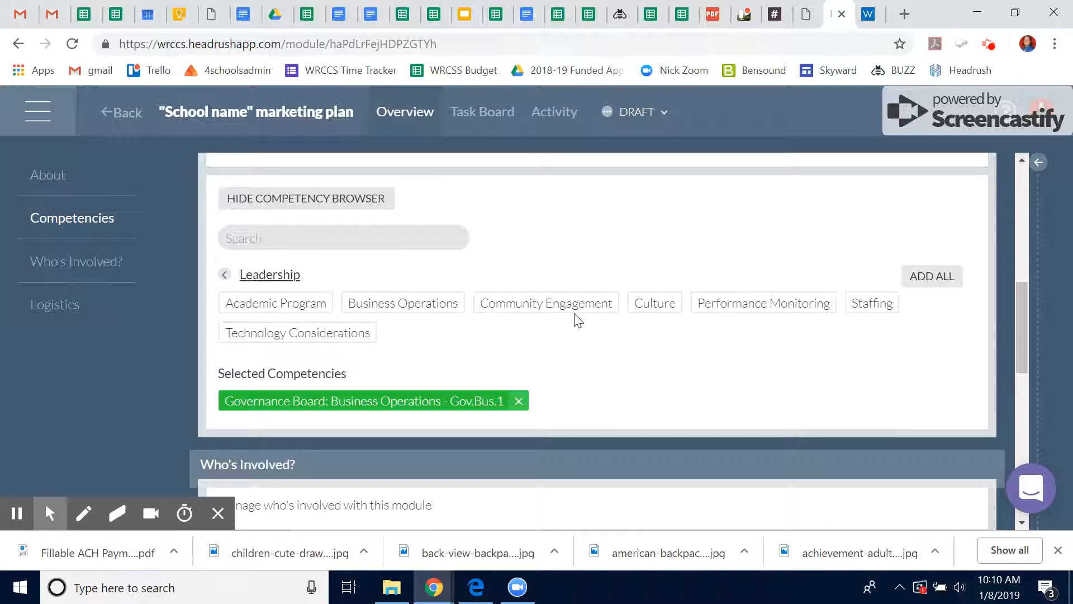
click(598, 304)
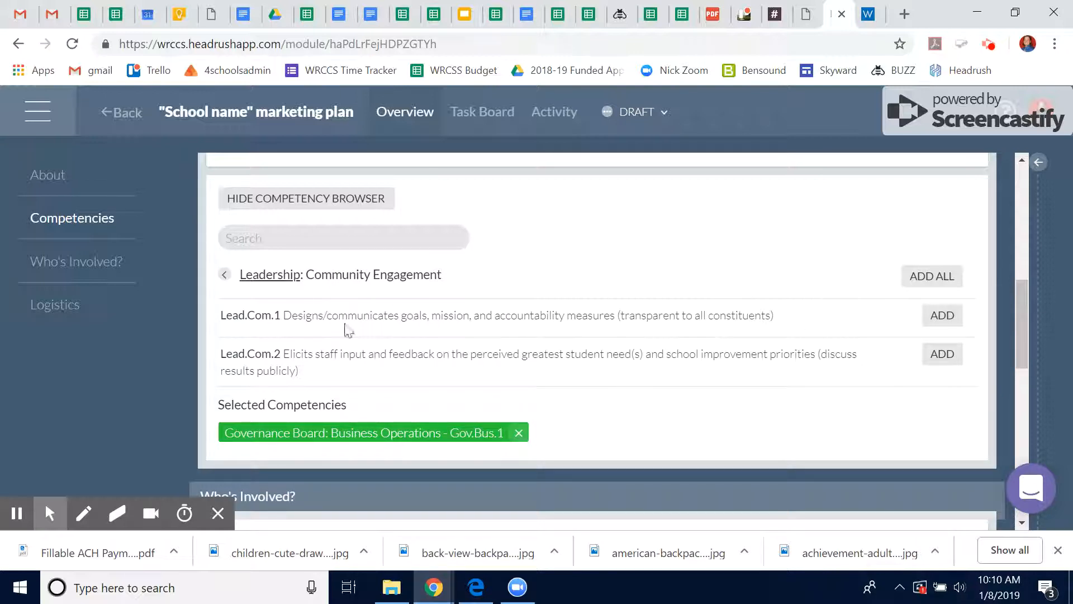
click(224, 274)
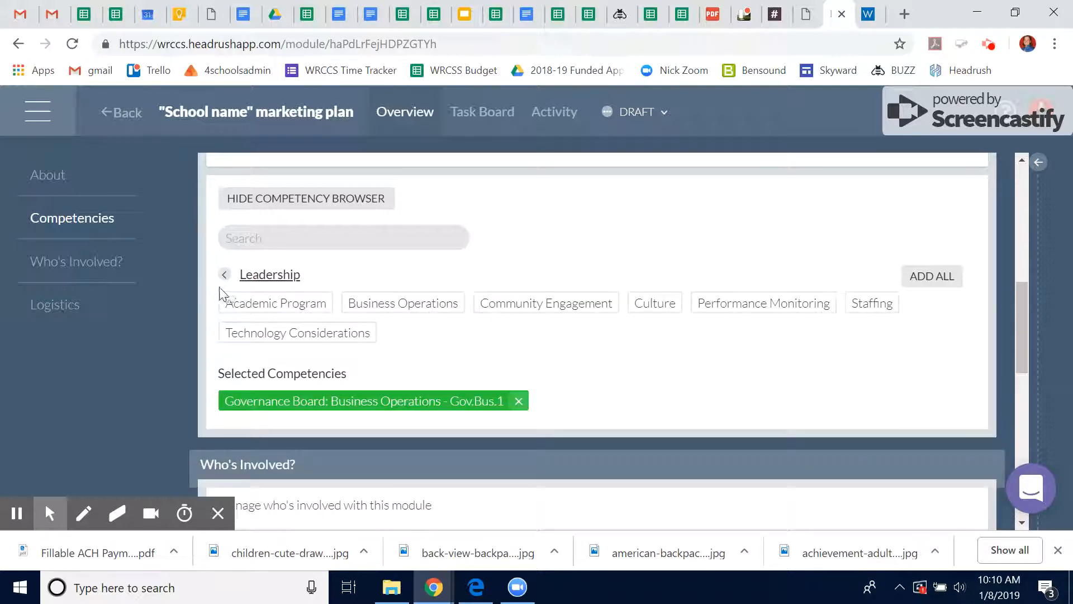
click(223, 276)
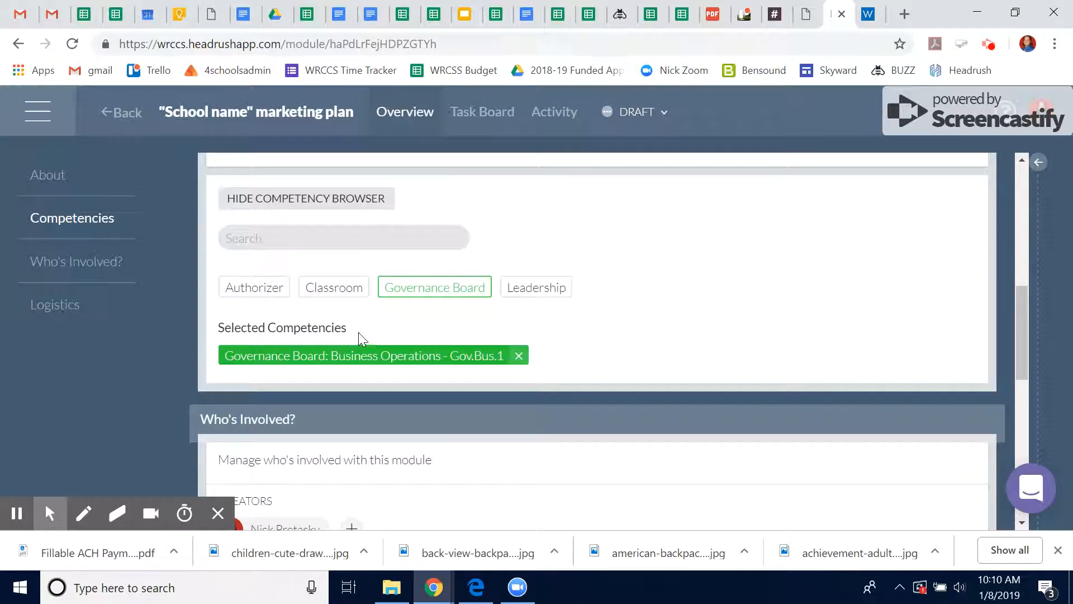
- Add competency Gov.Stud.3 on the school marketing plan from the Governance Board's Recruiting Students category
click(408, 289)
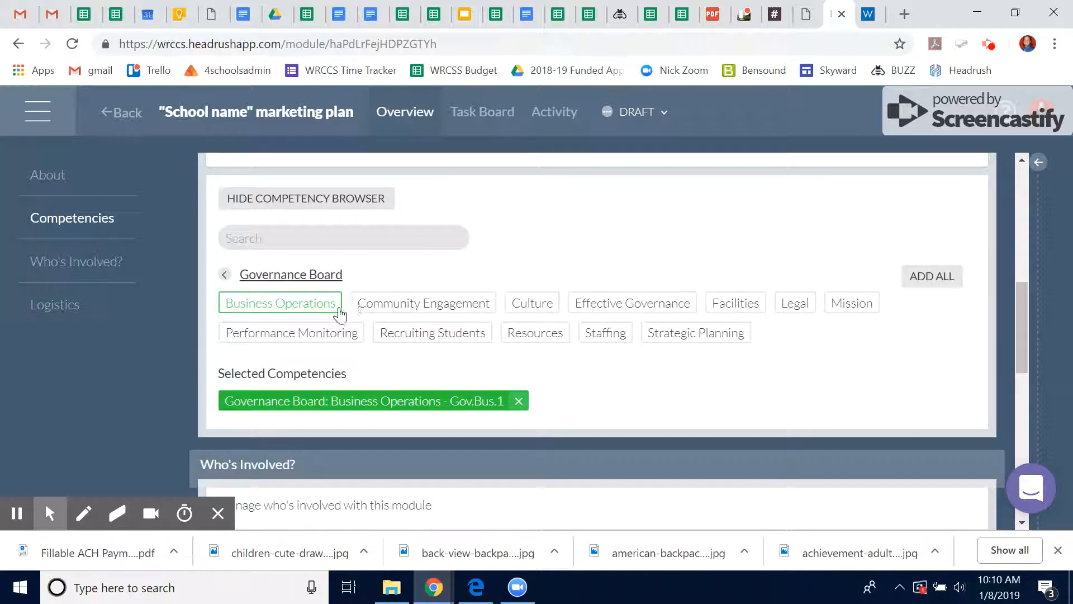
click(413, 337)
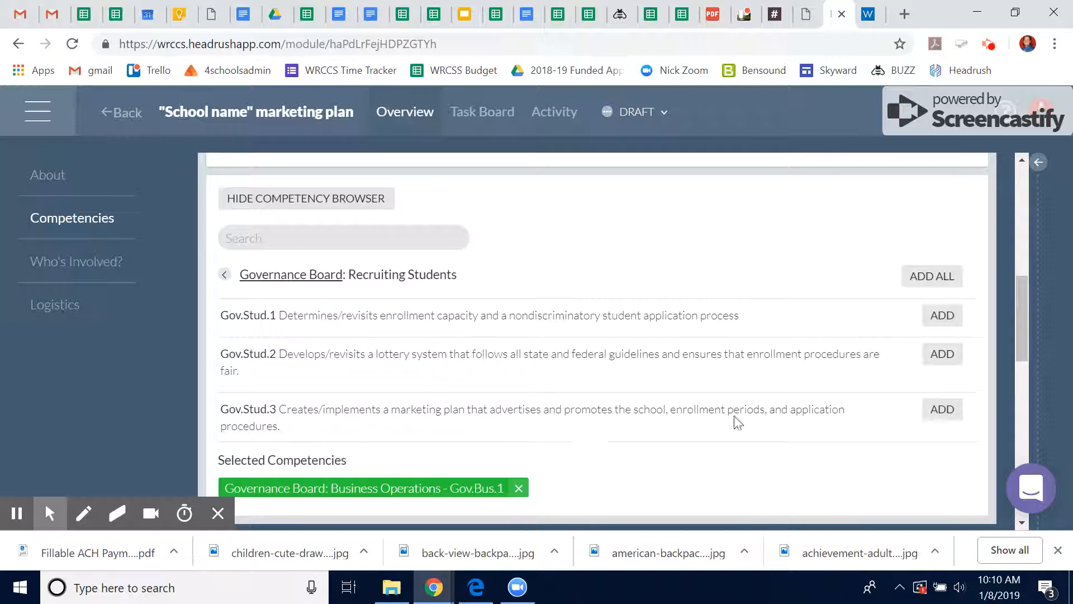
click(936, 415)
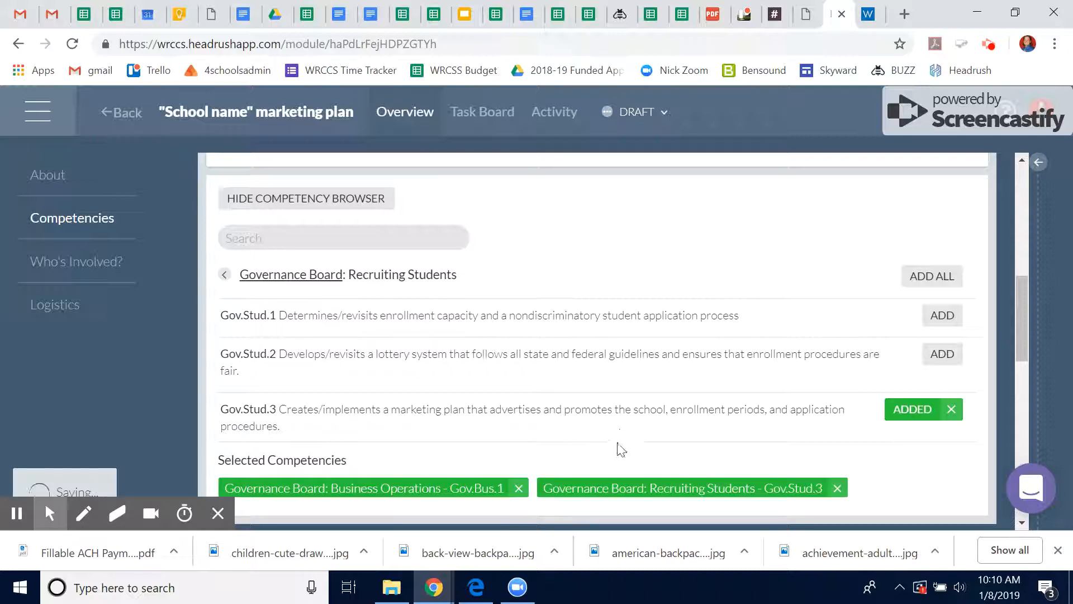
drag(1018, 306, 1016, 350)
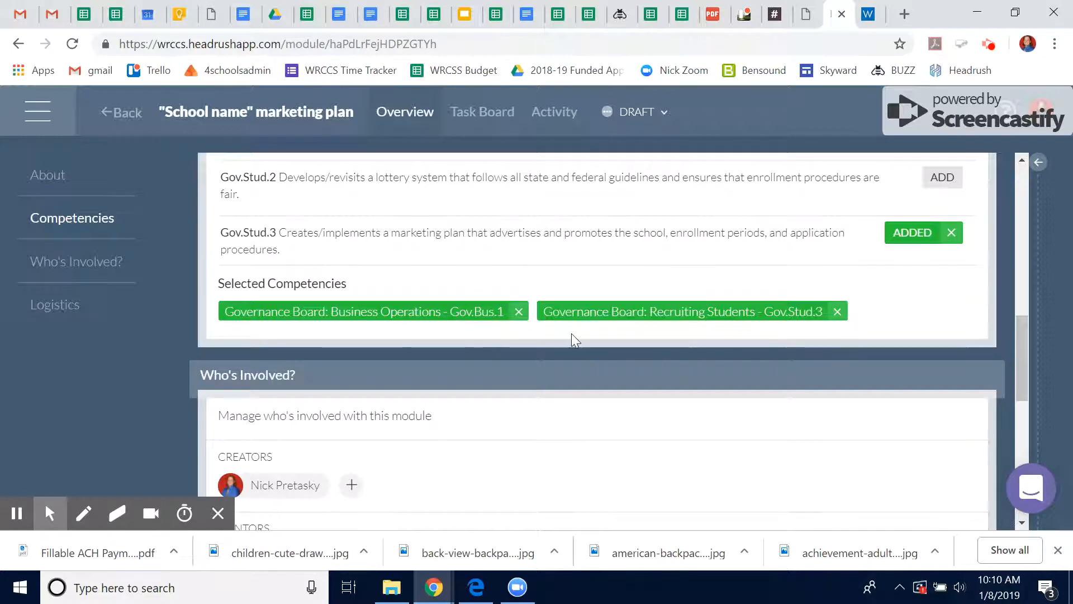
drag(1023, 346, 1014, 294)
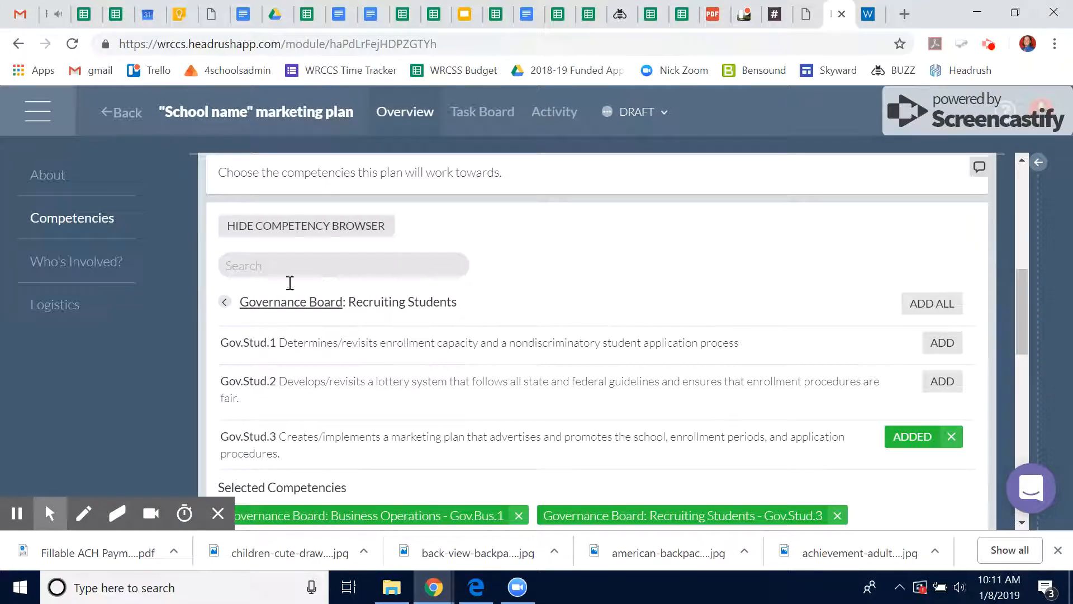
- Hide the competency browser so only the plan's selected competencies are listed
click(258, 238)
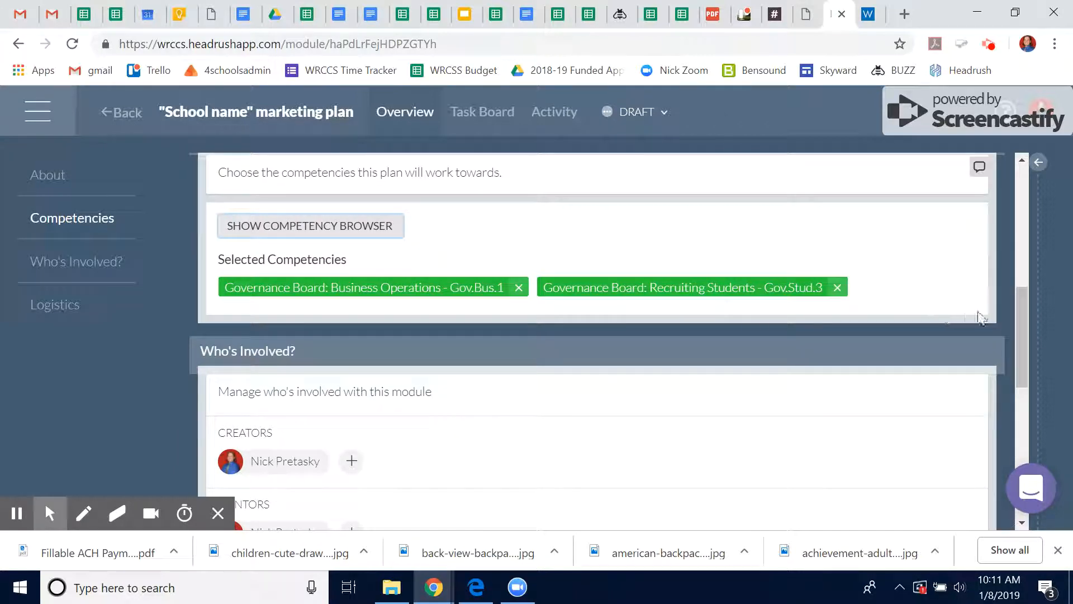
- Select Journey Charter School as a plan participant, remove it again, and close the participant picker
drag(1022, 319, 1023, 379)
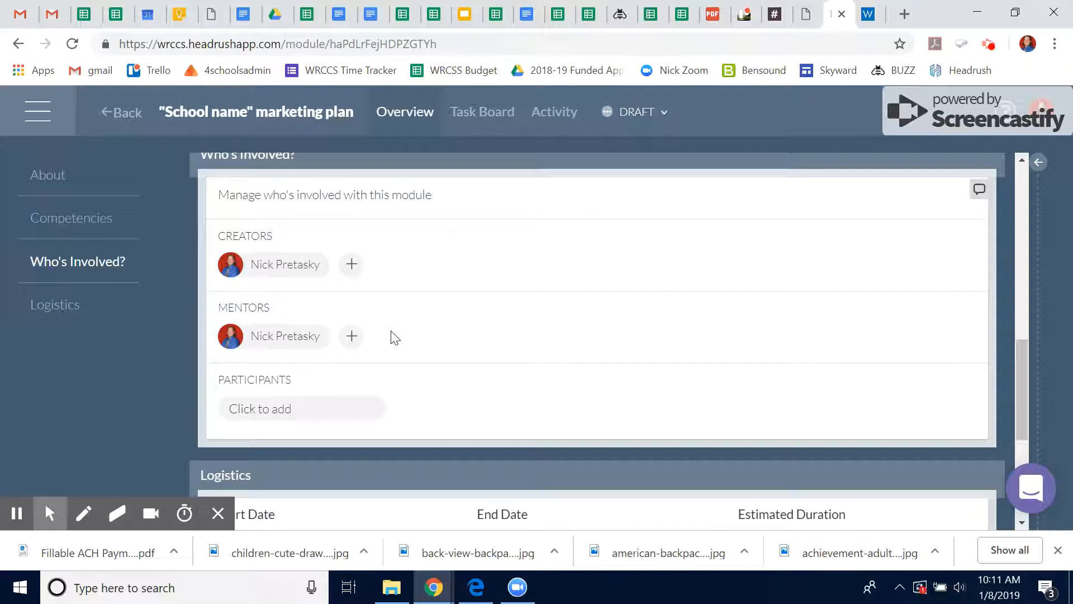
click(324, 411)
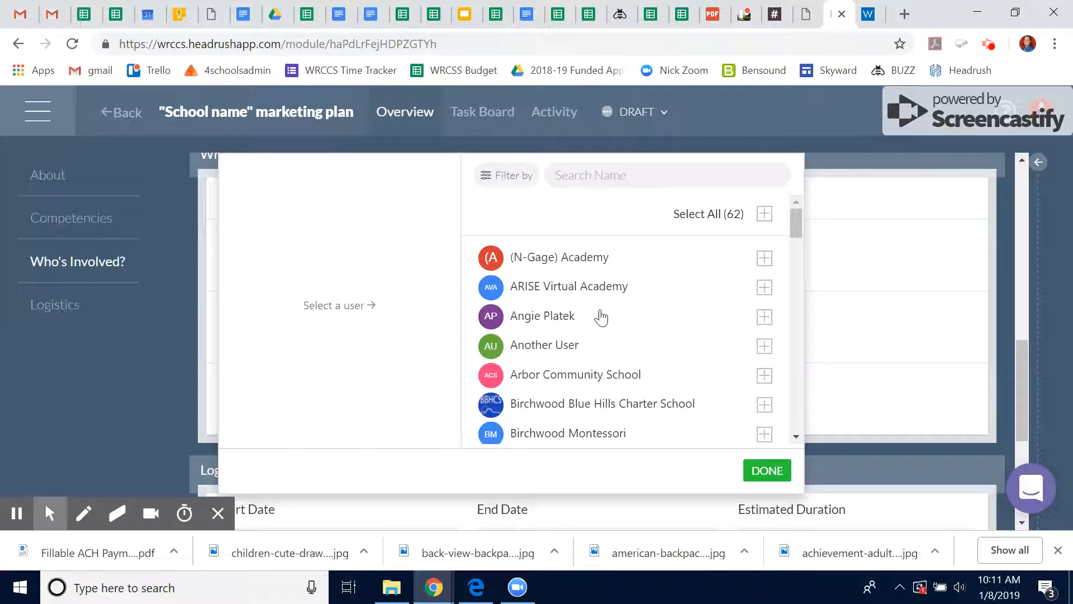
drag(799, 227, 797, 301)
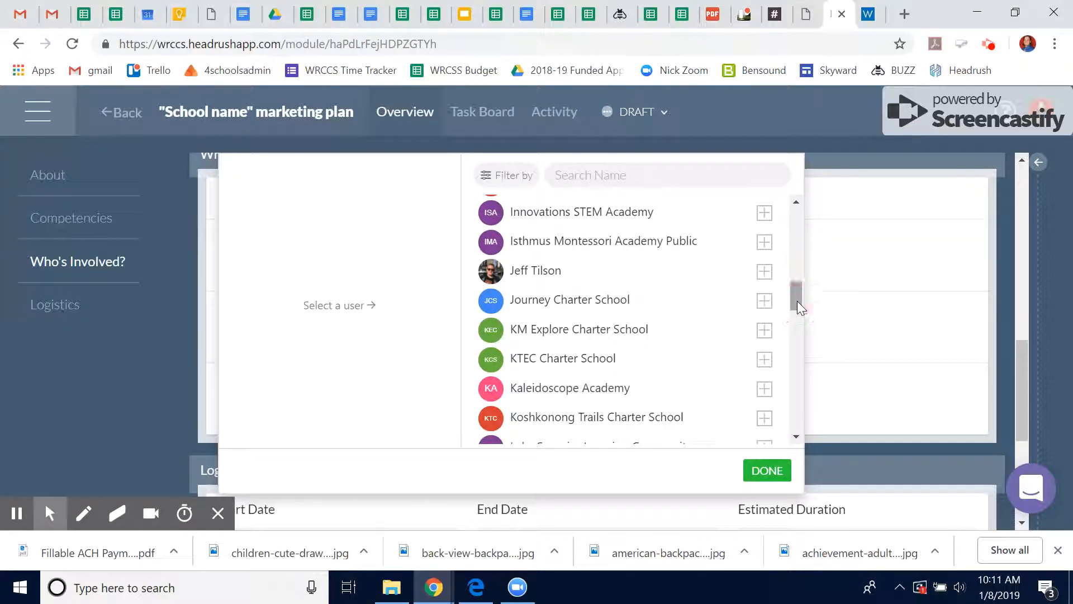
click(628, 301)
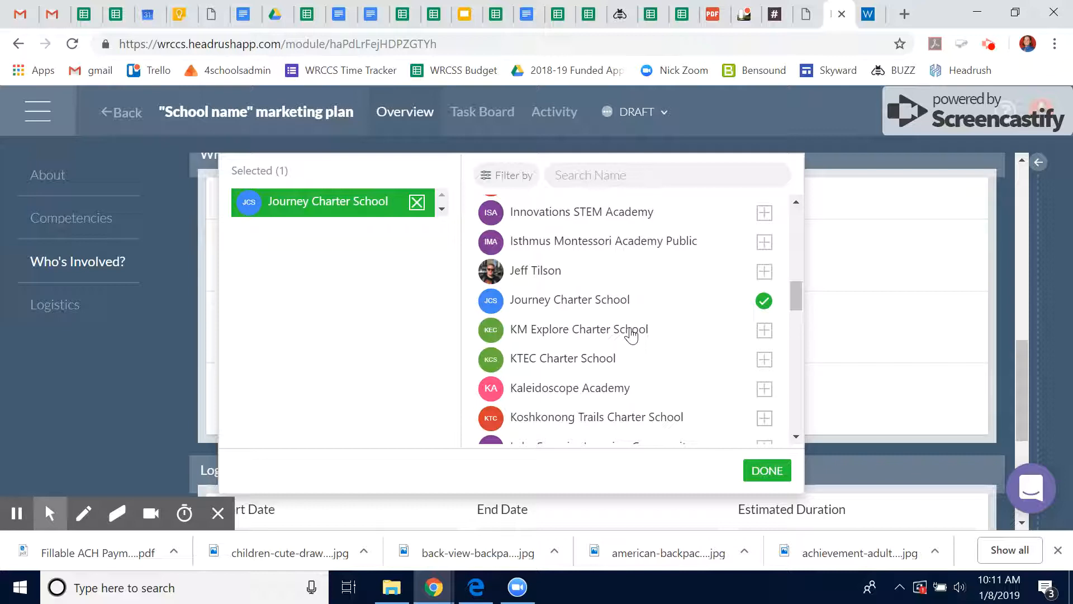
click(416, 203)
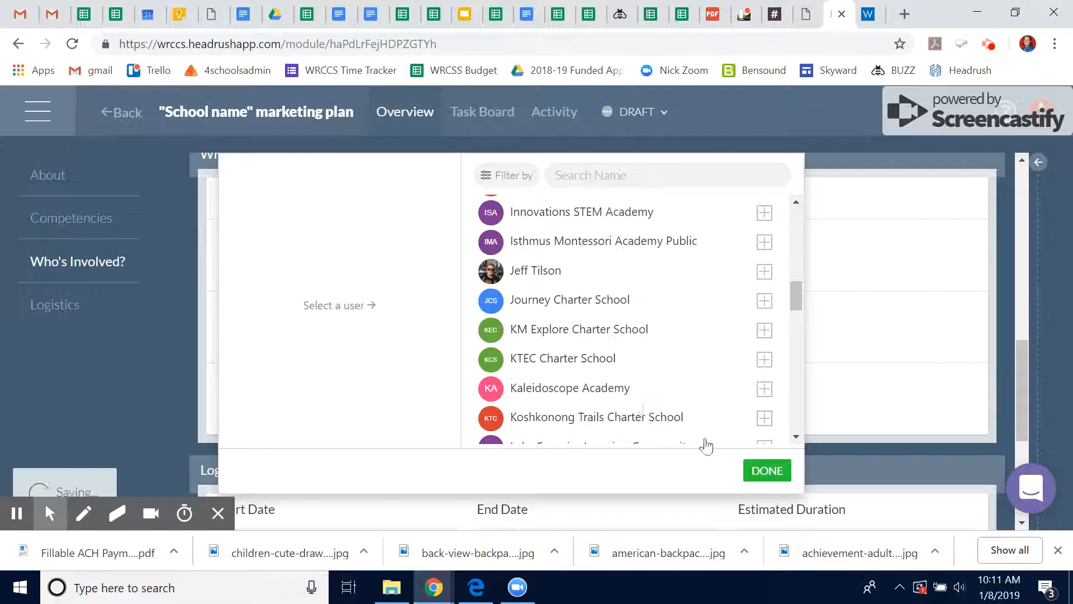
click(767, 470)
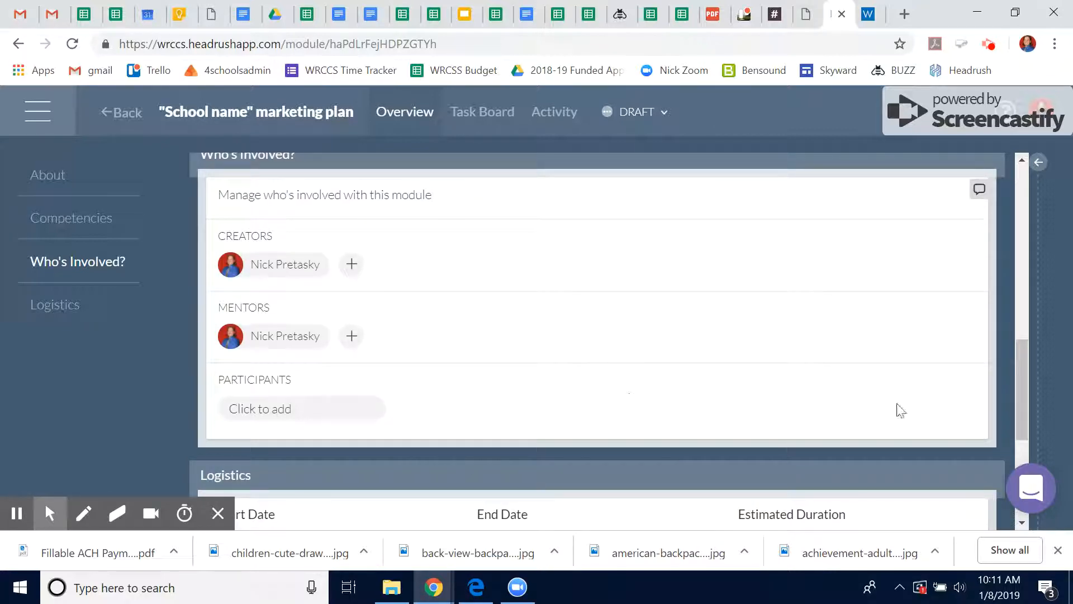
- Set the plan's estimated duration to 3 month(s) under Logistics
drag(1018, 374, 1028, 432)
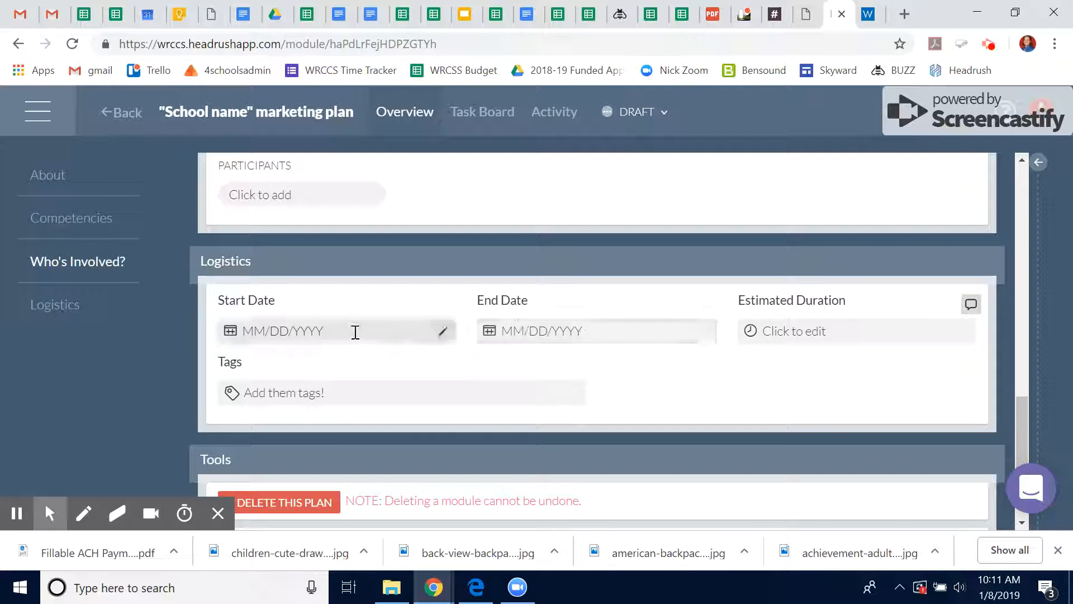
click(805, 337)
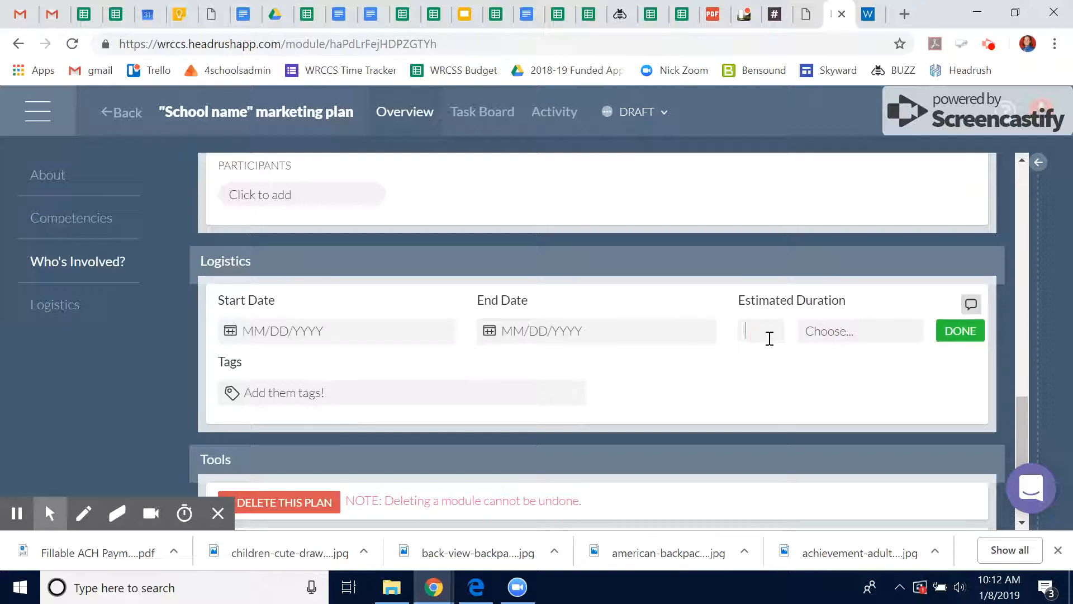
text(3)
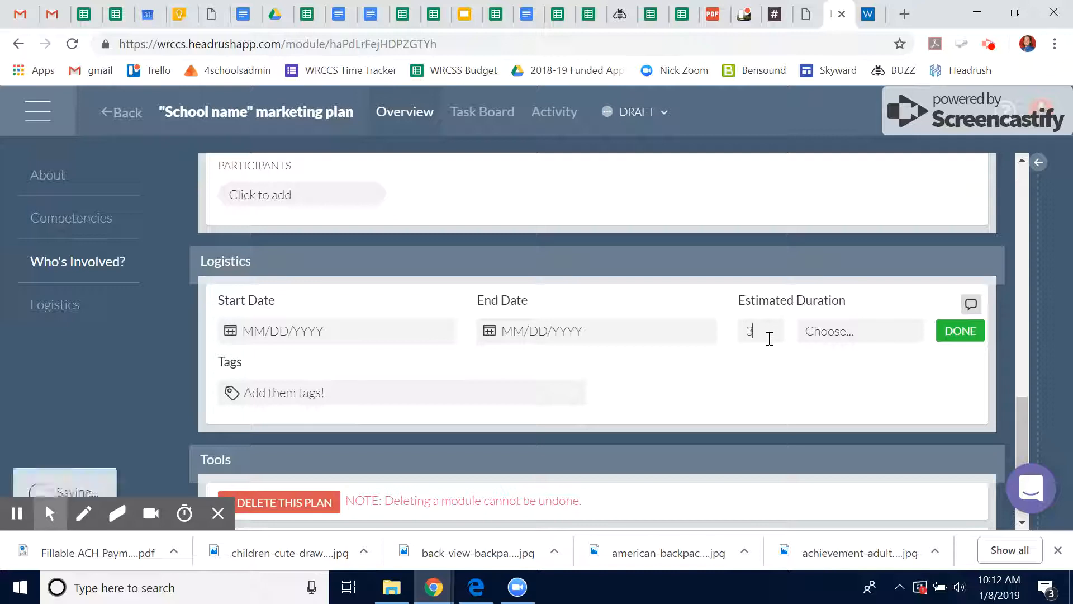
click(826, 332)
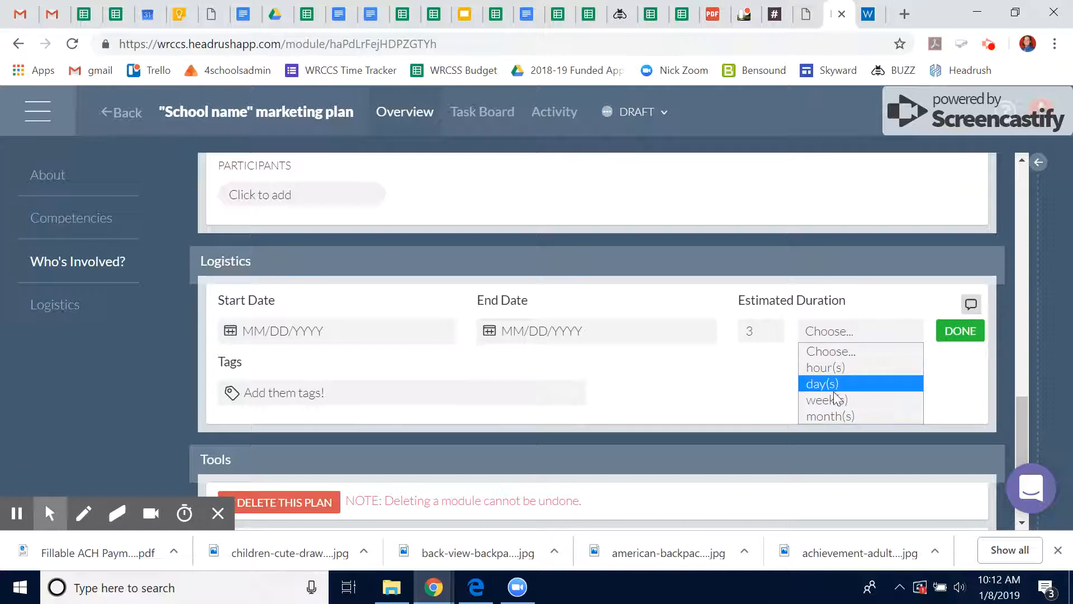
click(835, 416)
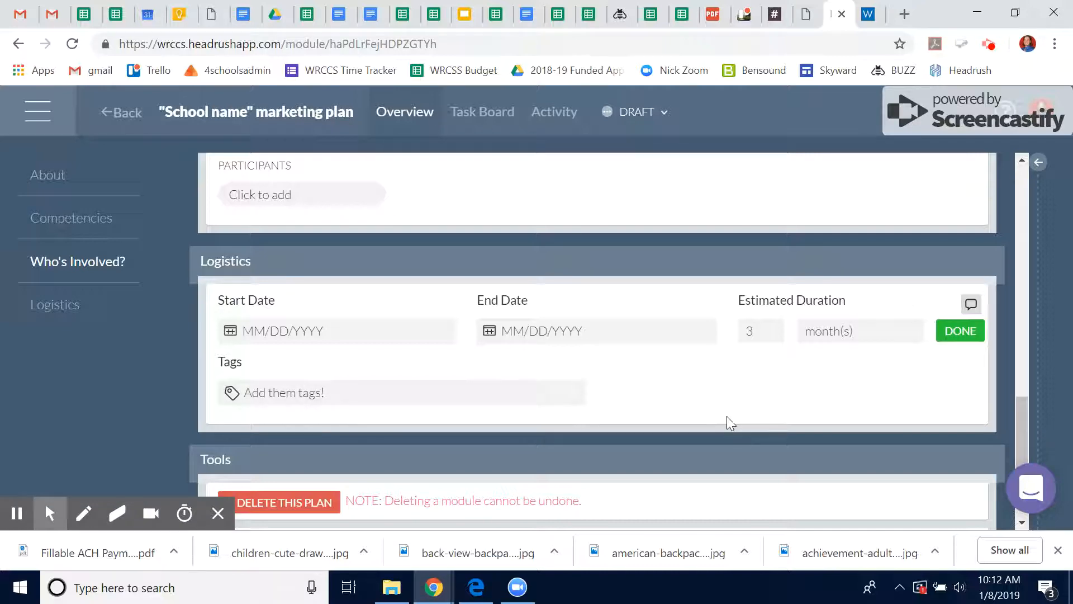
- Add a first task to the To Do column of the plan's Task Board and name it "Focus Group"
scroll(809, 396, up, 10)
scroll(812, 398, up, 2)
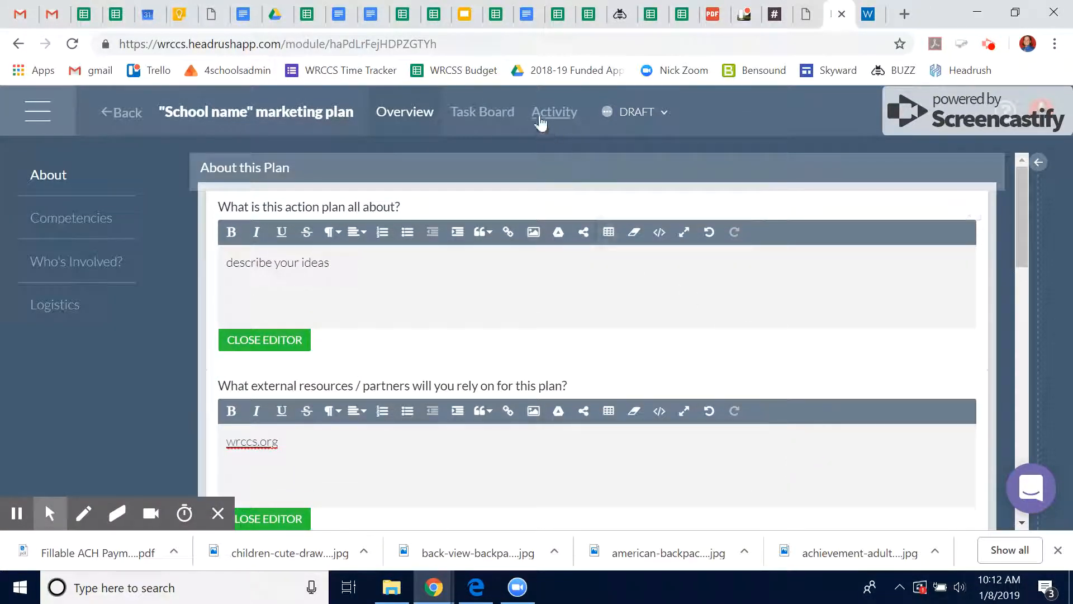
click(486, 120)
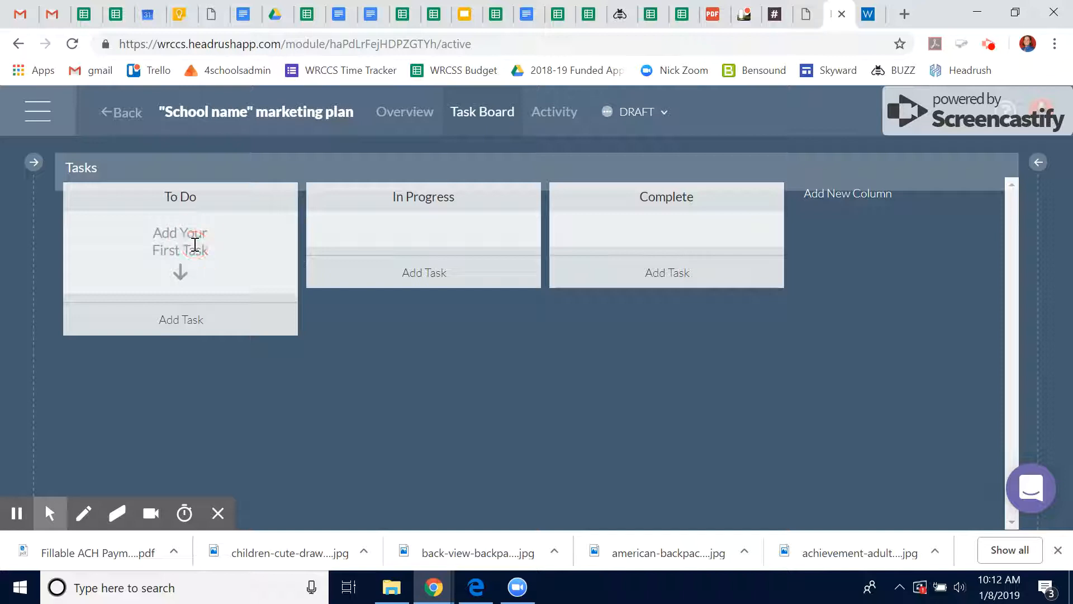
click(167, 320)
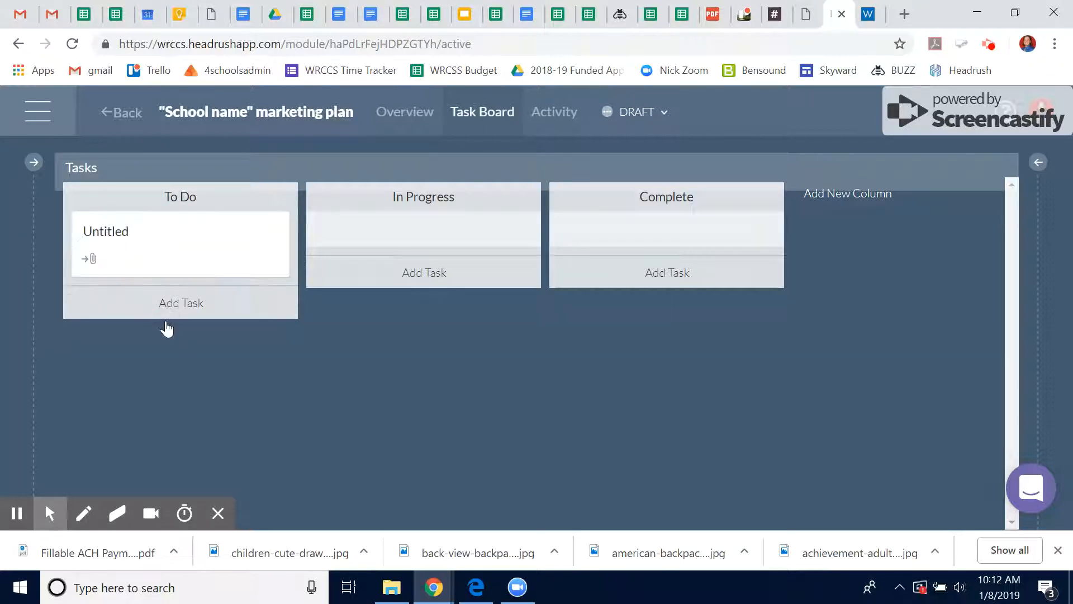
click(150, 226)
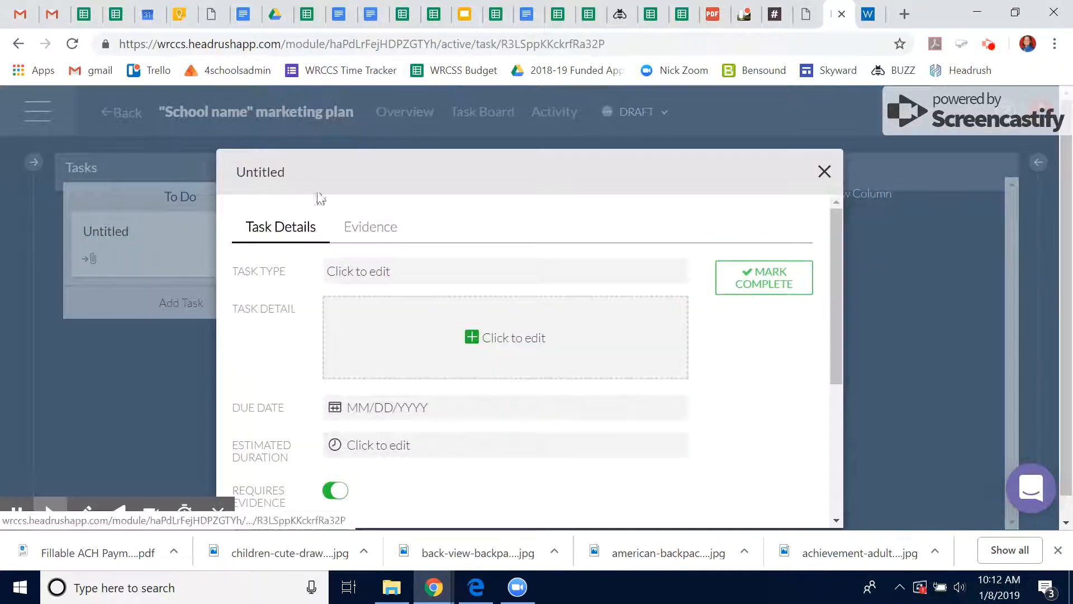
click(271, 172)
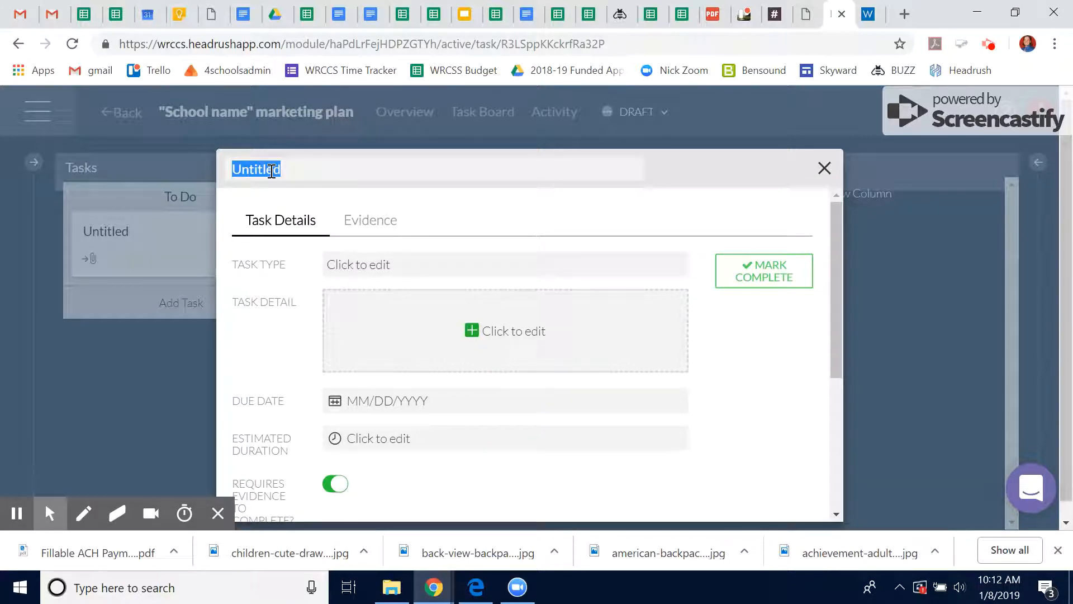
text(Foc)
key(BackSpace)
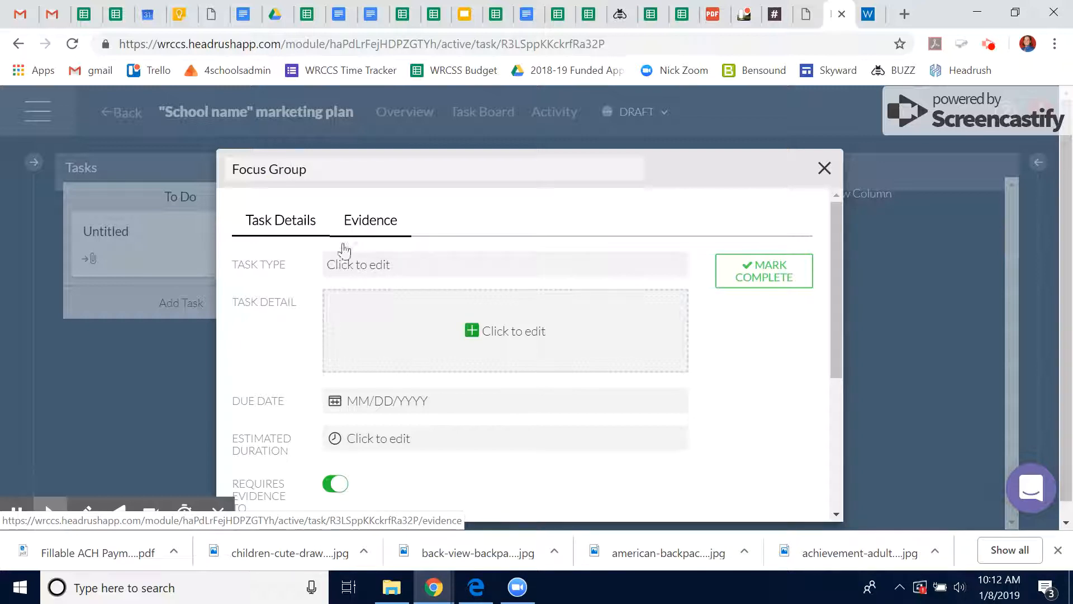
- Open the Focus Group task's detail editor and set its task type to Collaboration
click(376, 320)
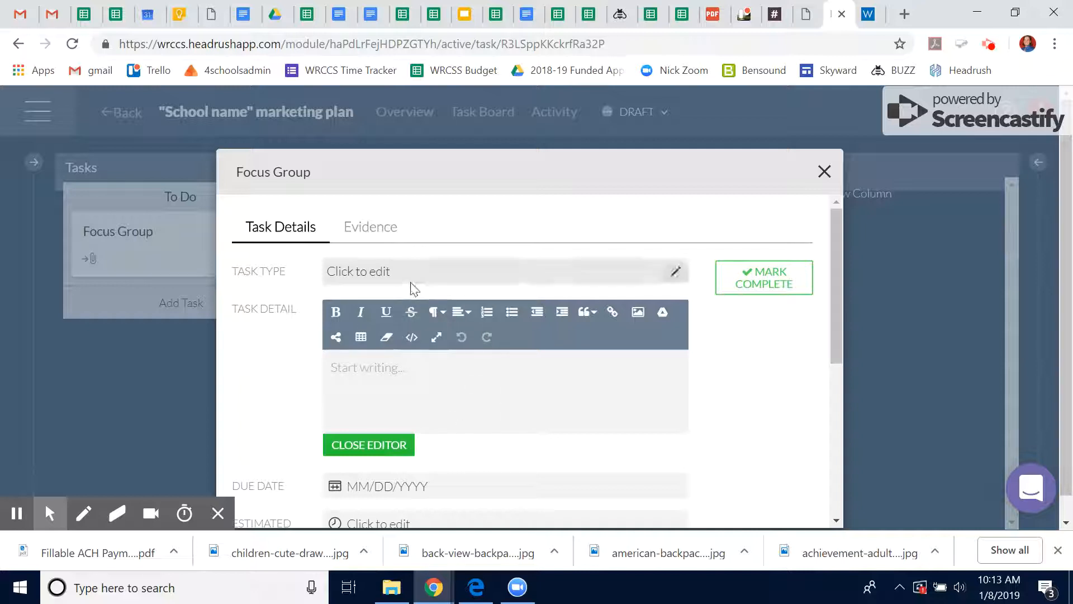
click(412, 263)
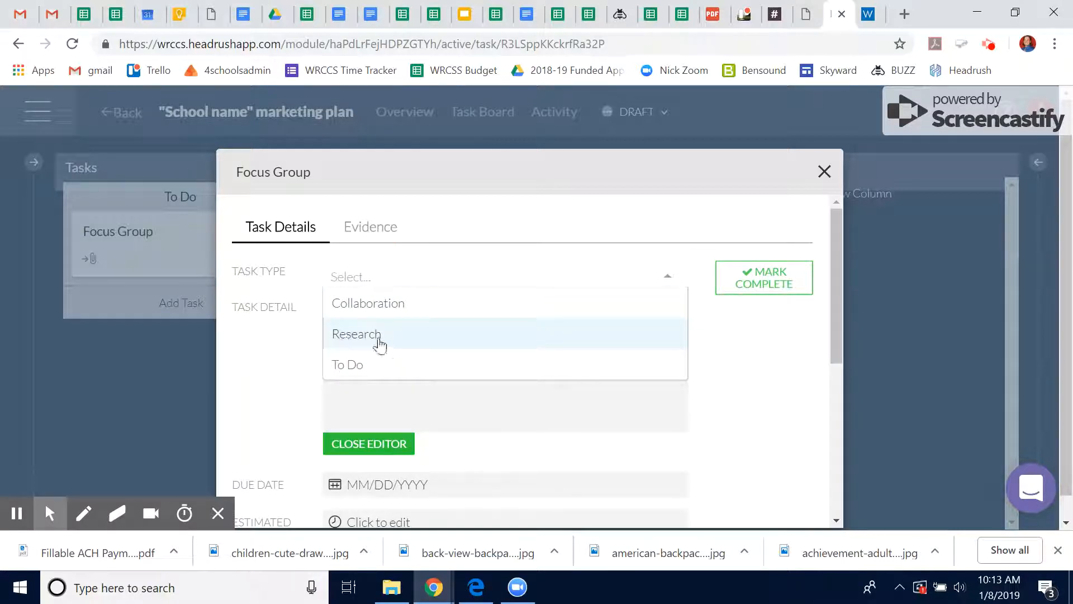
click(382, 304)
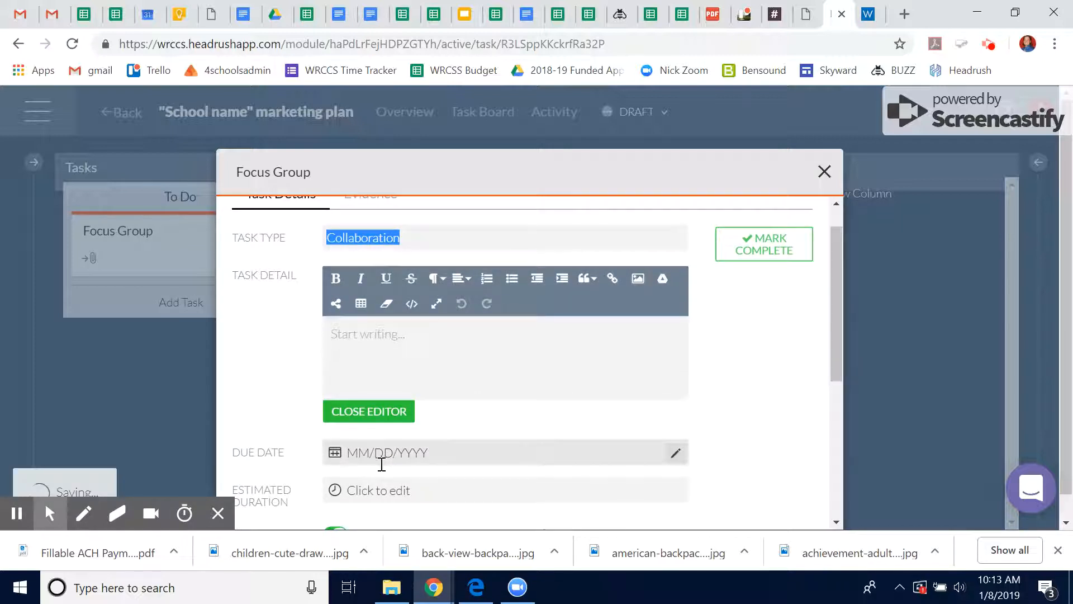
- Set the Focus Group task's due date to 03/22/2019 and close the task
scroll(378, 452, down, 1)
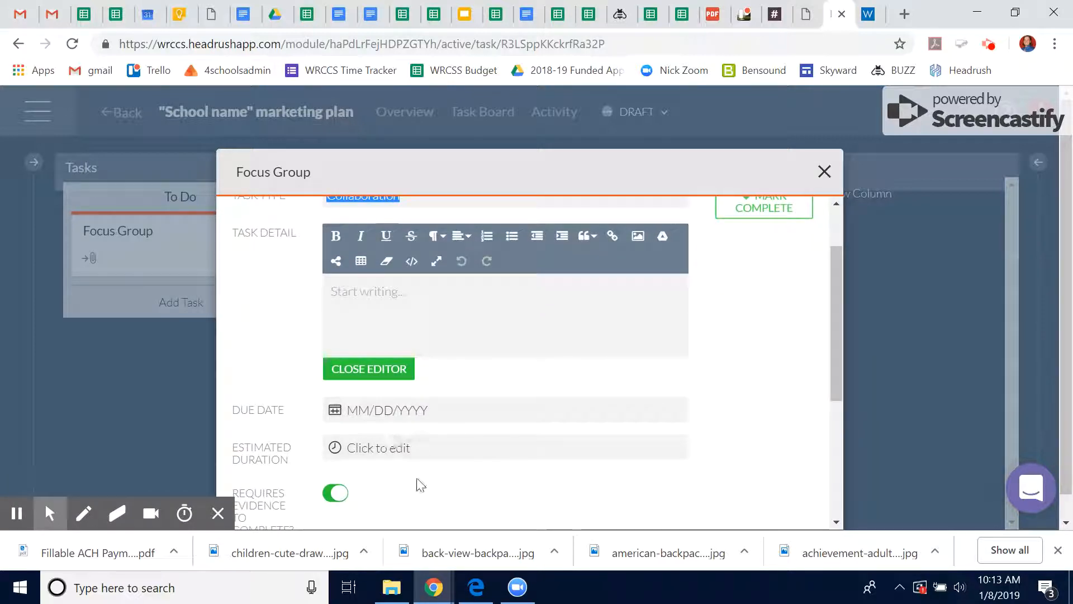
scroll(417, 477, up, 1)
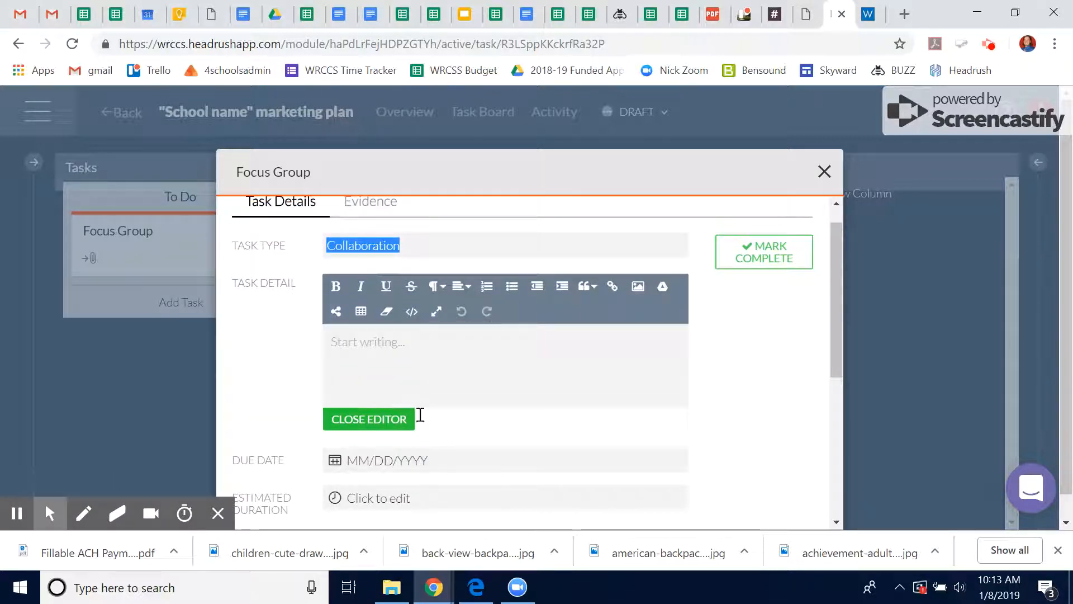
click(416, 459)
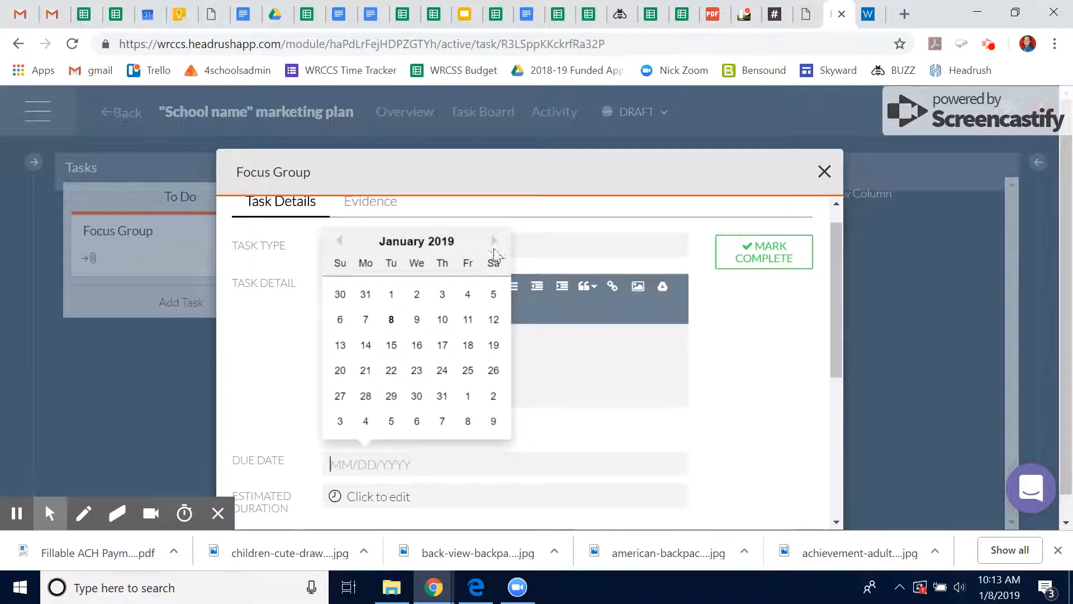
click(494, 240)
click(494, 240)
click(467, 370)
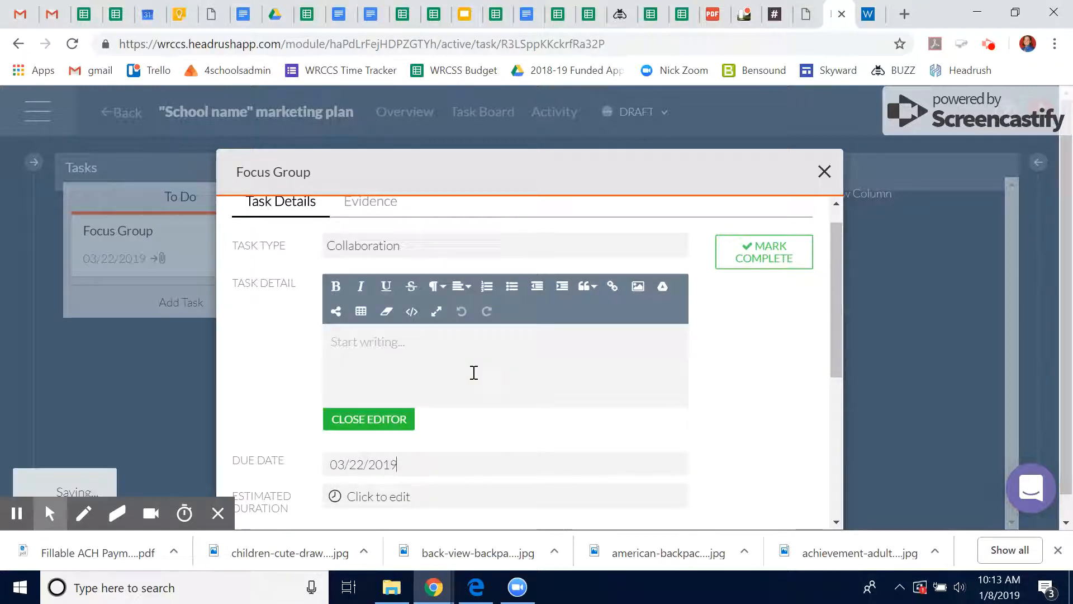
scroll(428, 409, down, 1)
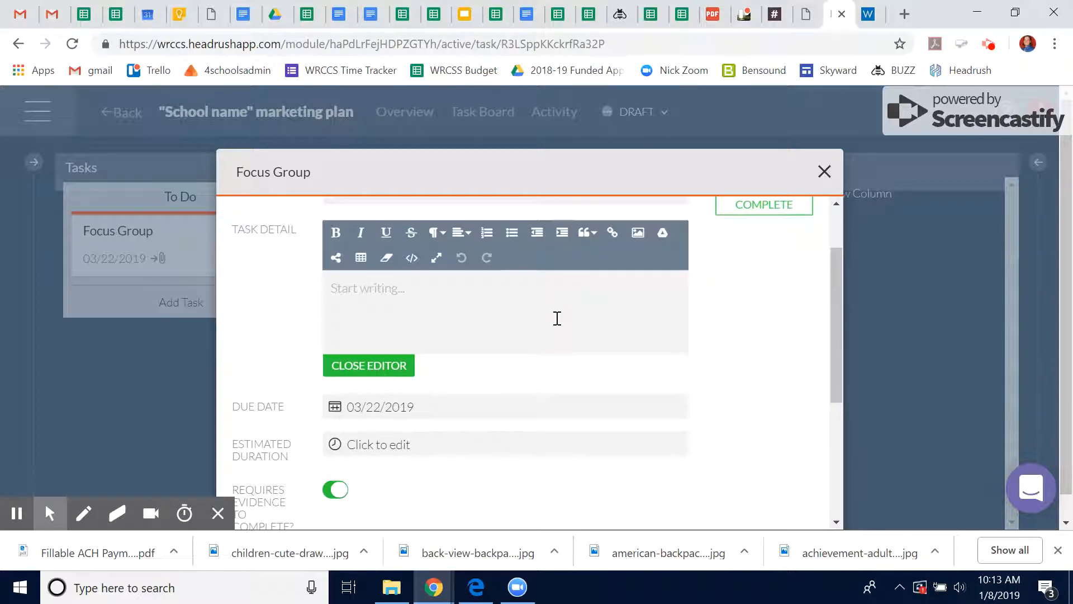
click(825, 172)
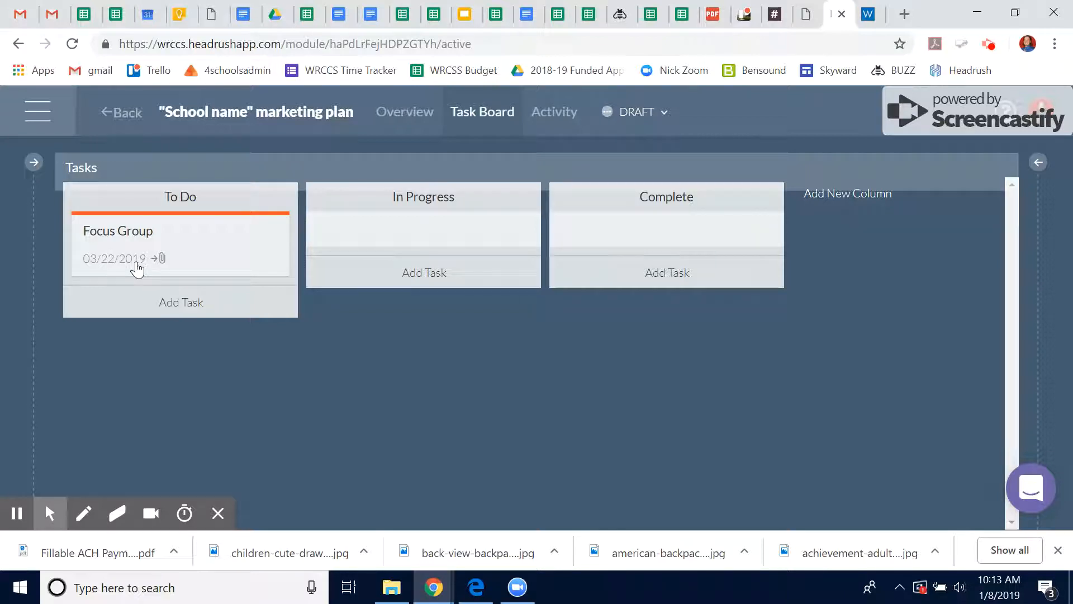
- Add three more untitled tasks to the To Do column
click(167, 302)
click(173, 383)
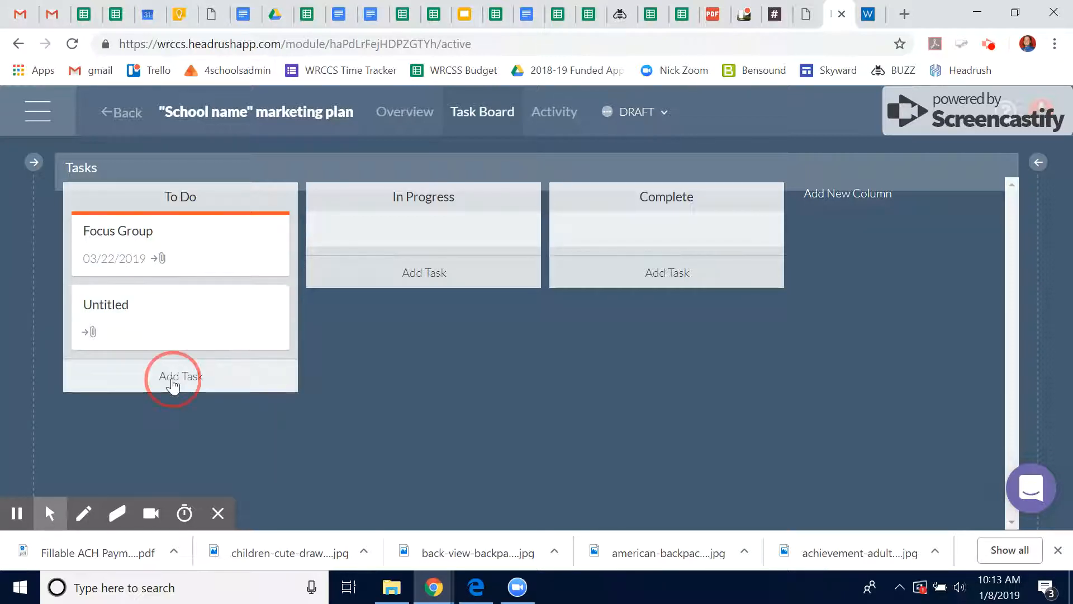
click(179, 449)
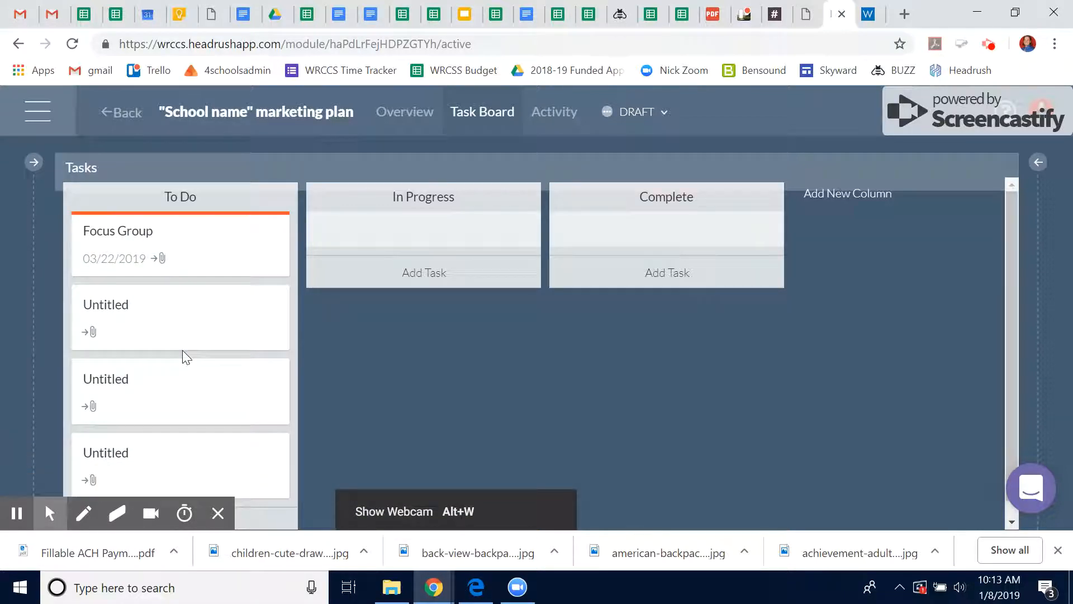
- Move the Focus Group task to In Progress and on to the Complete column
drag(164, 227, 359, 253)
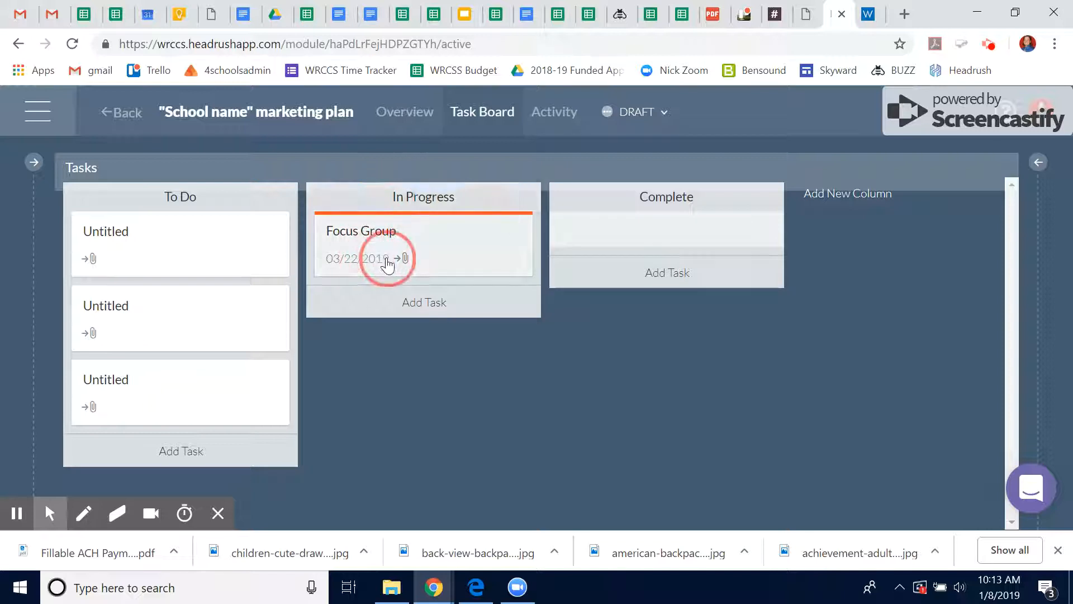
drag(455, 235, 619, 241)
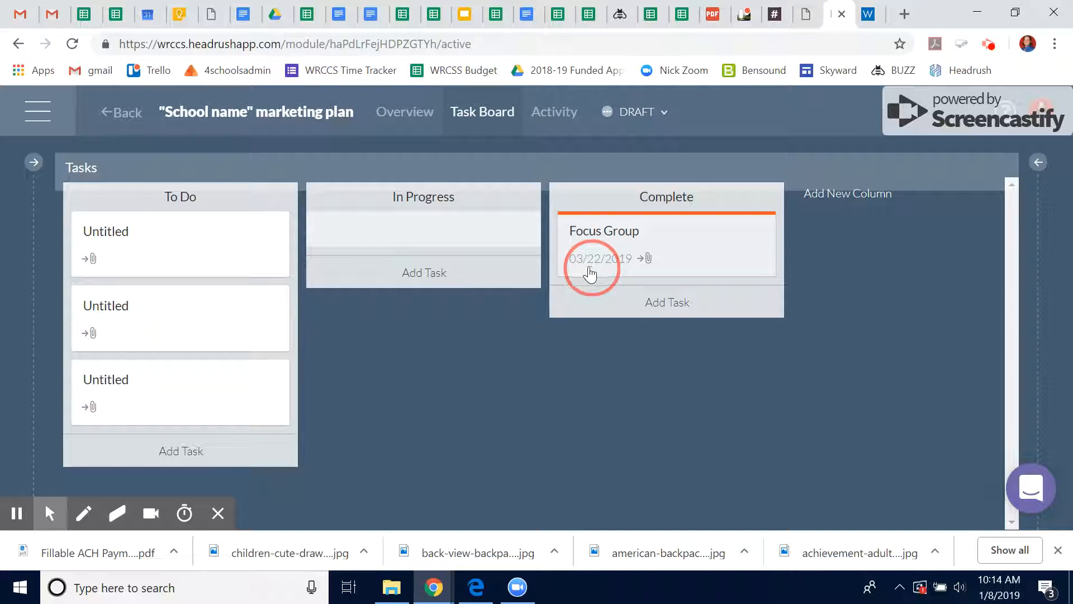
click(501, 358)
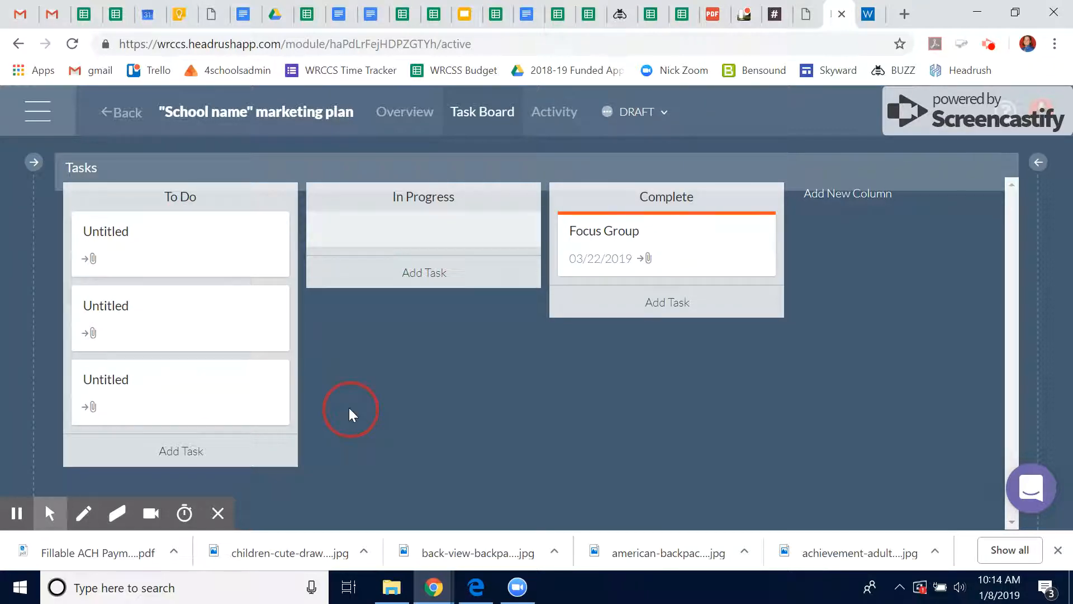
- Try to change the marketing plan's status to Active
click(640, 120)
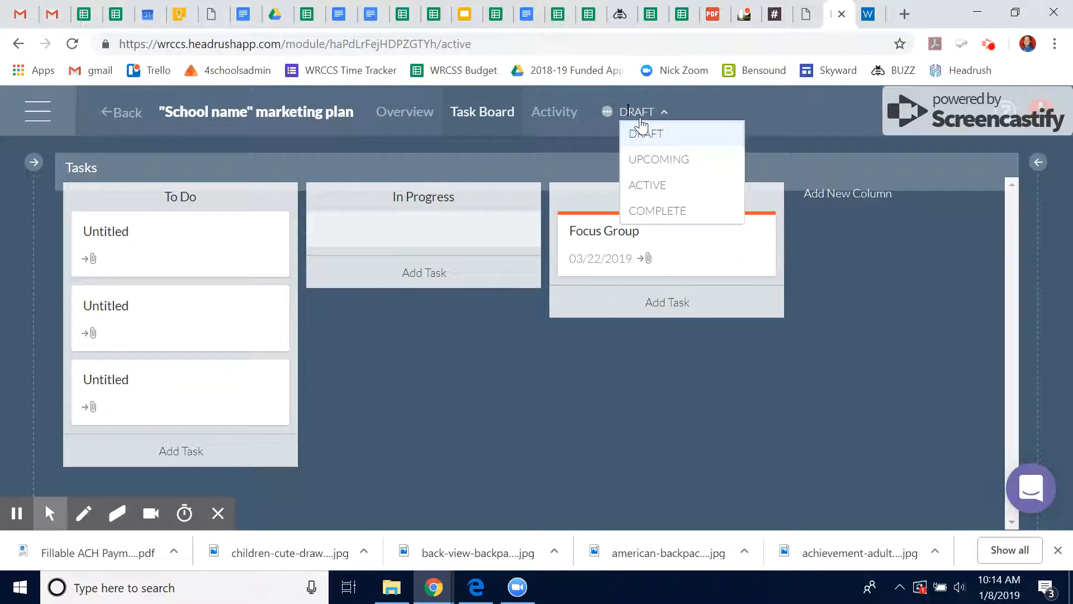
click(644, 190)
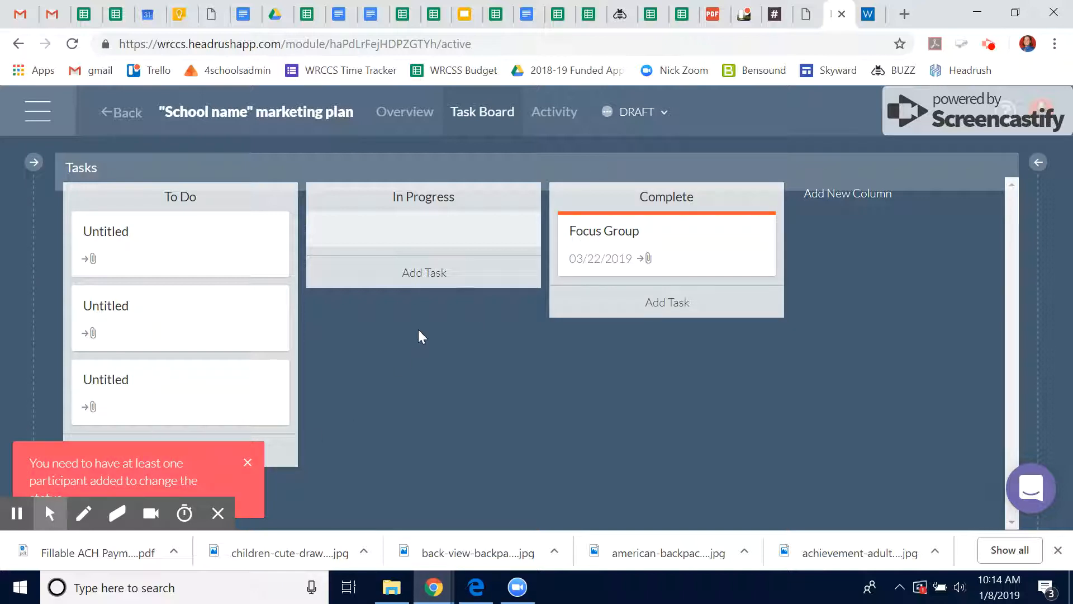
- Go back to My Plans, open the "School name" marketing plan to review its overview, and return to the plan list
click(105, 119)
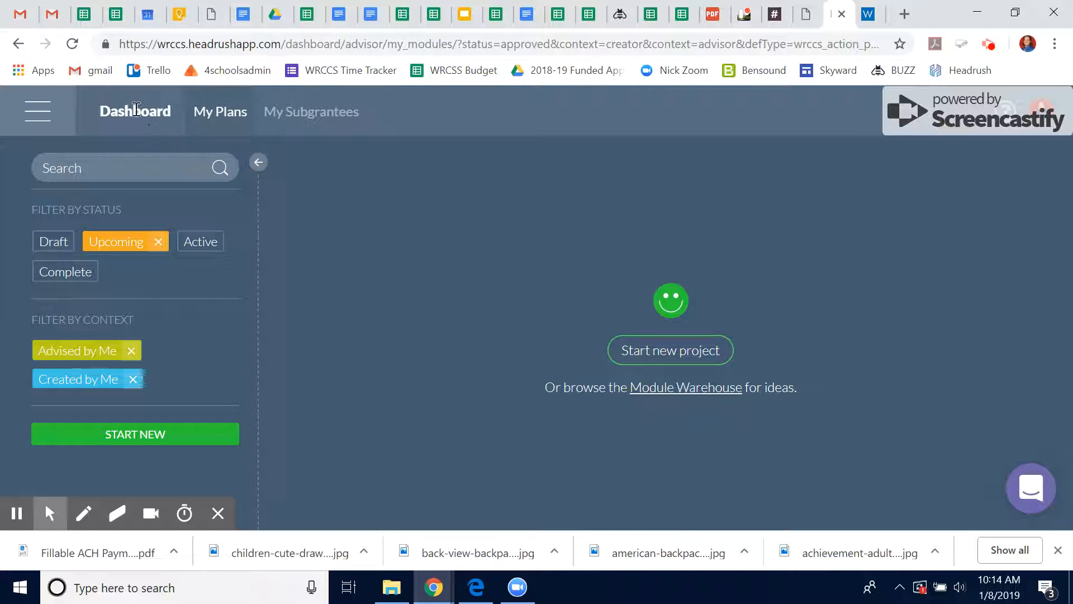
click(204, 114)
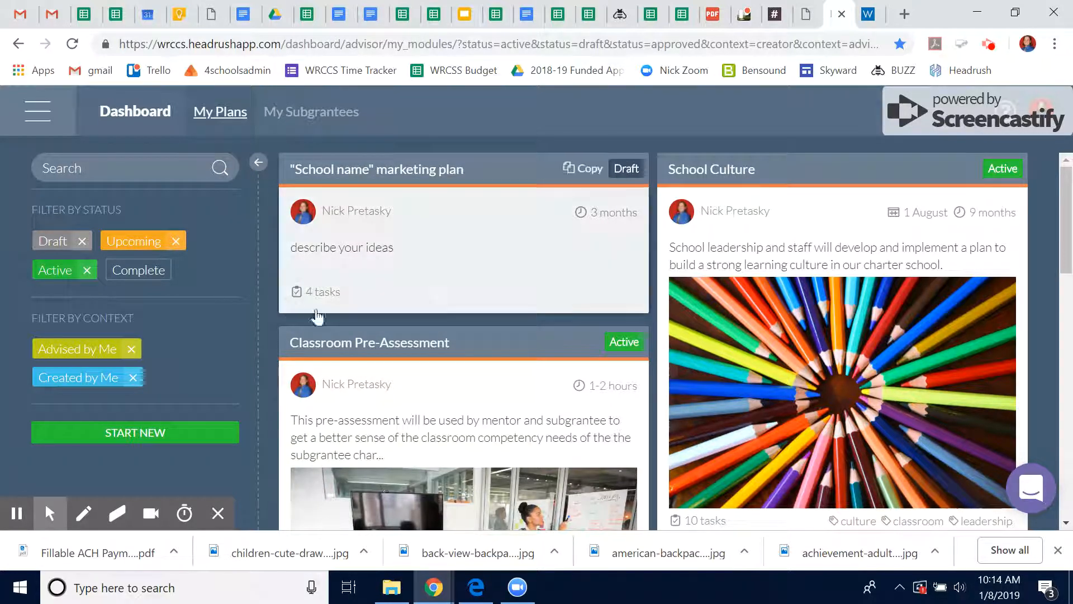
click(416, 171)
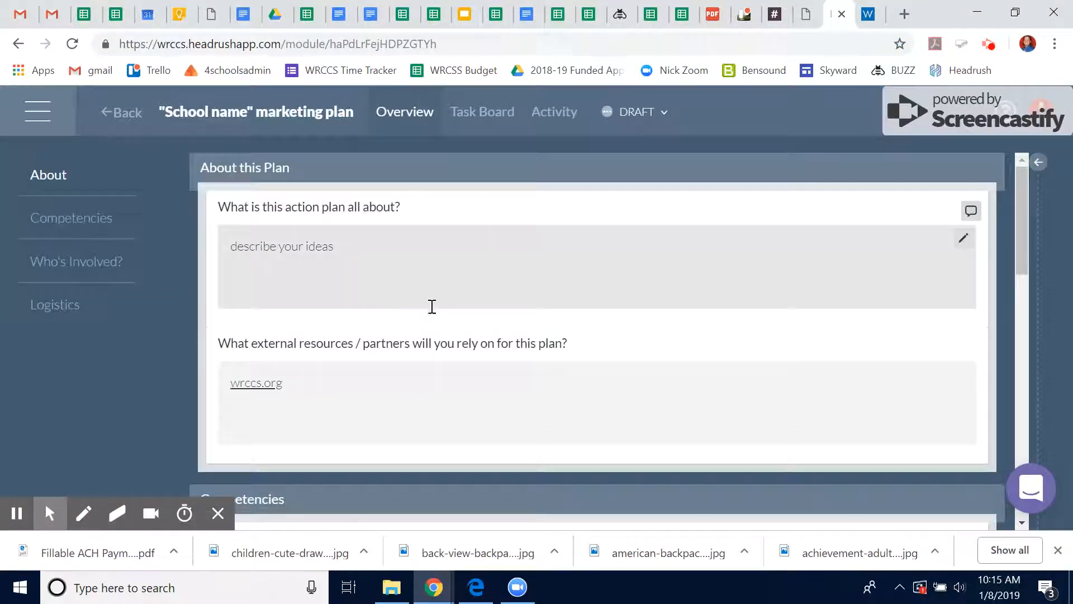
scroll(432, 307, down, 2)
scroll(336, 252, up, 2)
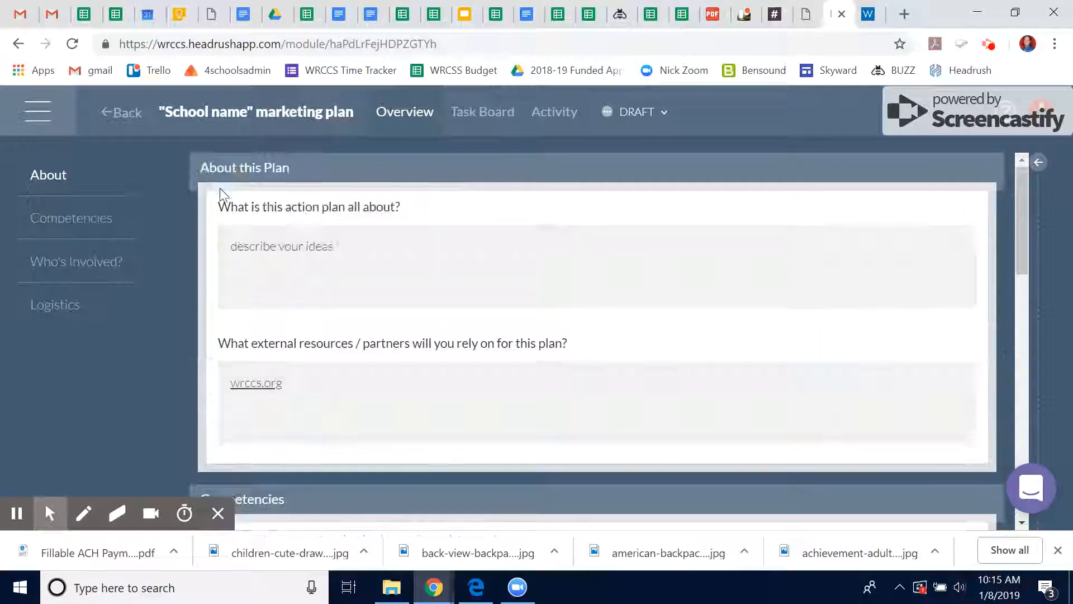
click(130, 116)
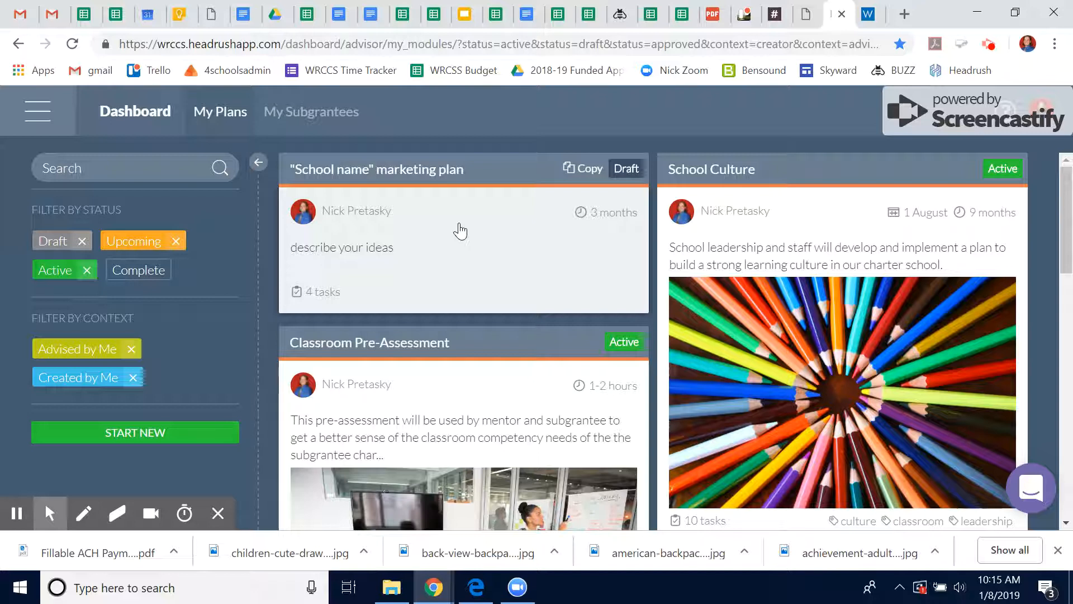
click(989, 45)
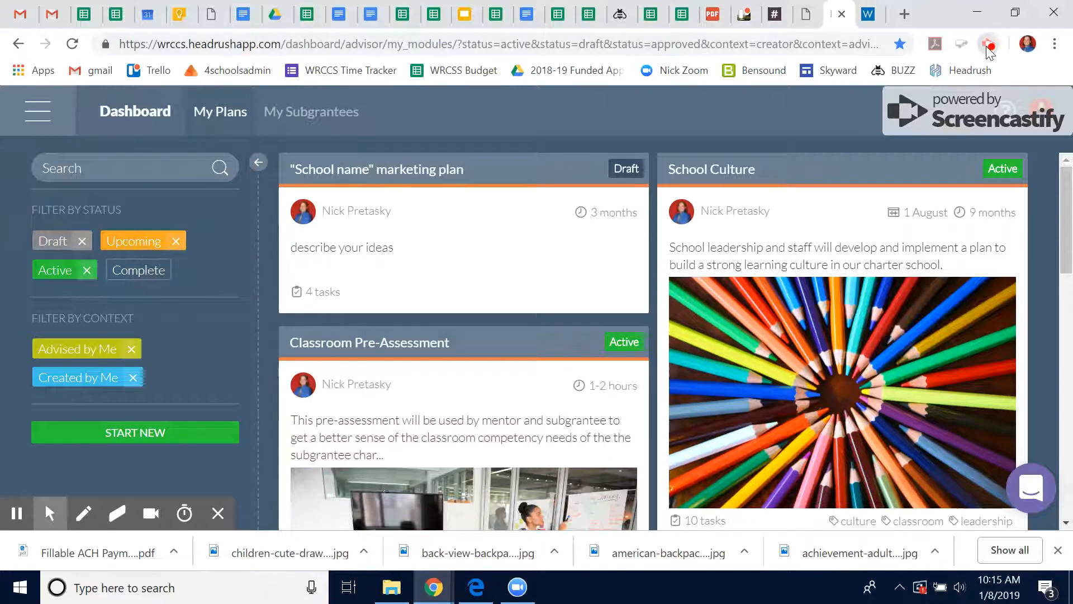